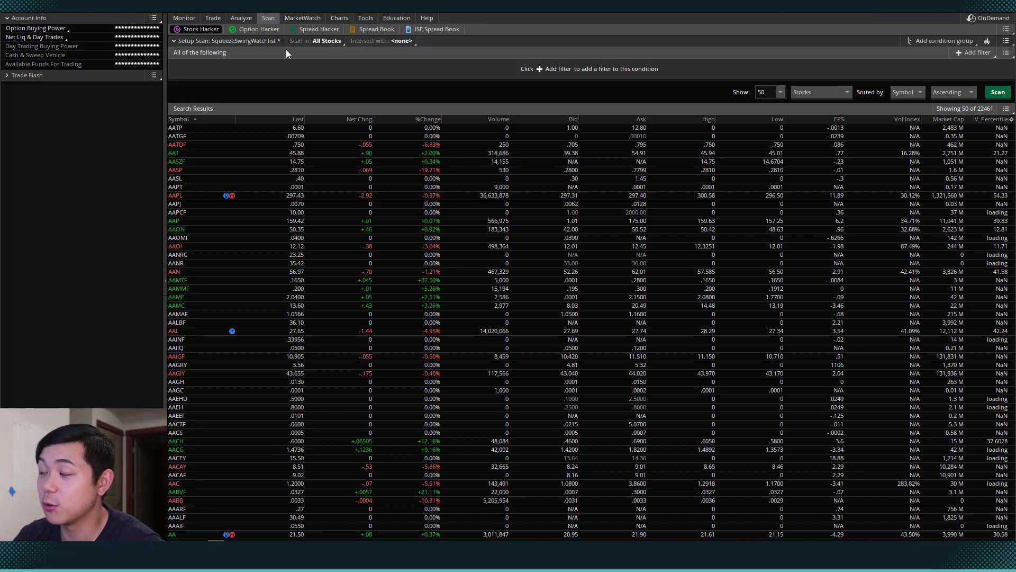
Step: Keep All Stocks as the scan universe, add a study filter and choose a Custom condition
left_click(313, 44)
mouse_move(318, 62)
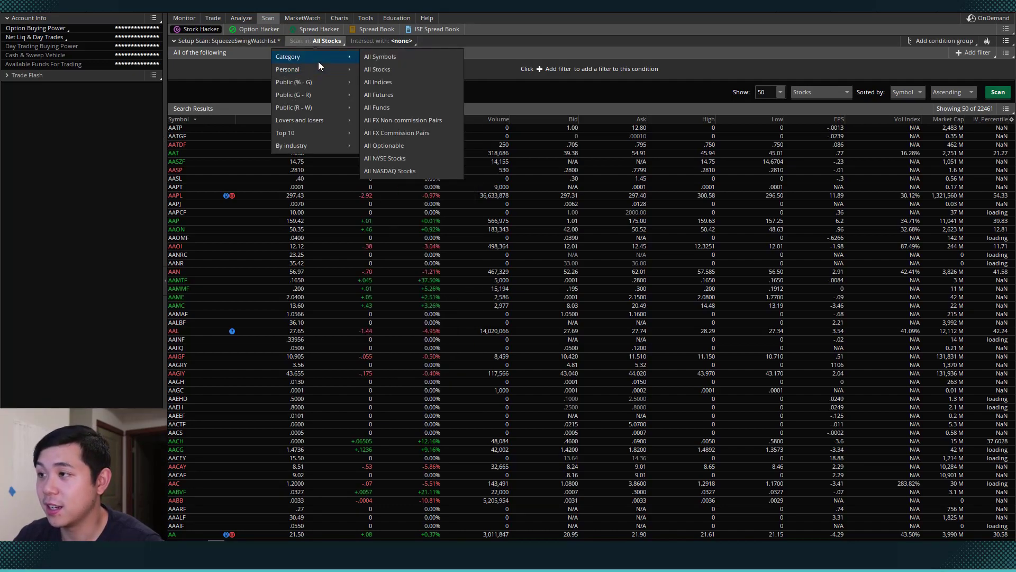
left_click(374, 74)
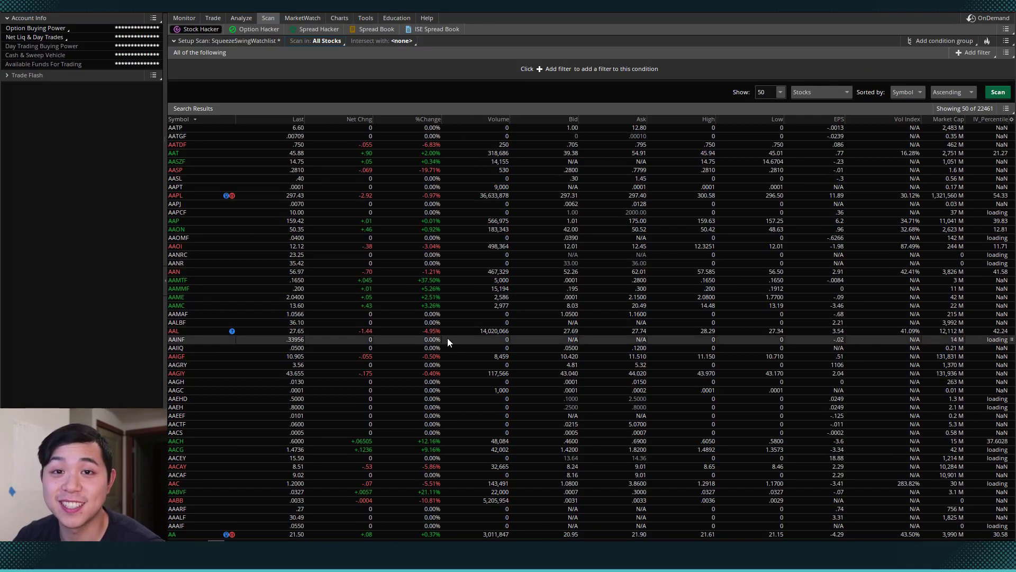
left_click(967, 53)
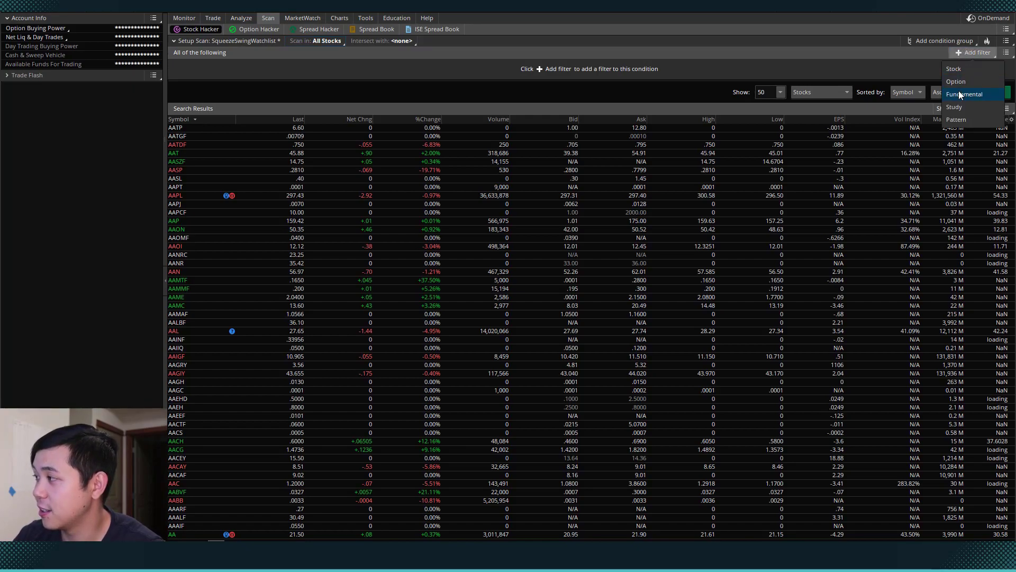
left_click(957, 106)
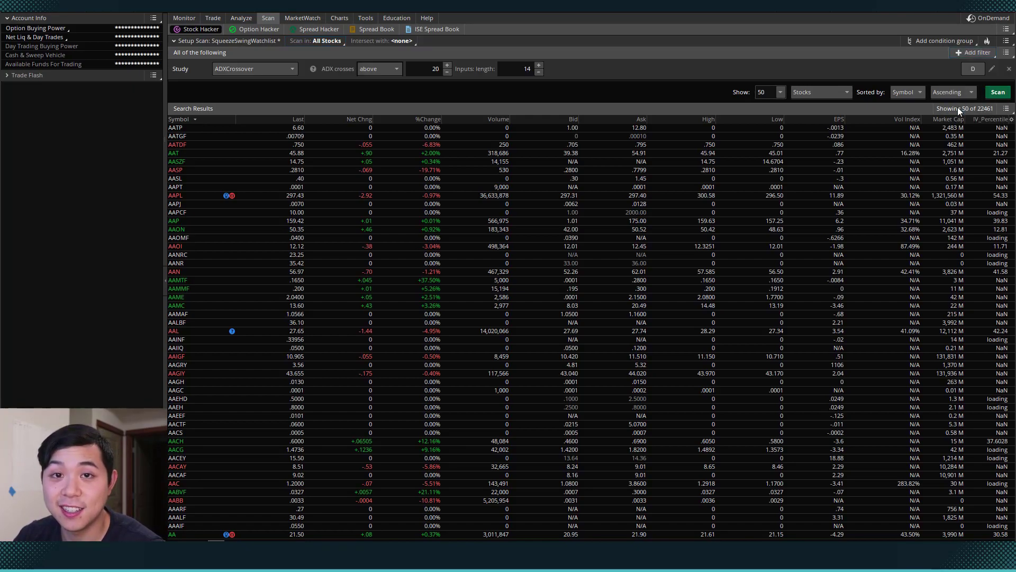
left_click(239, 68)
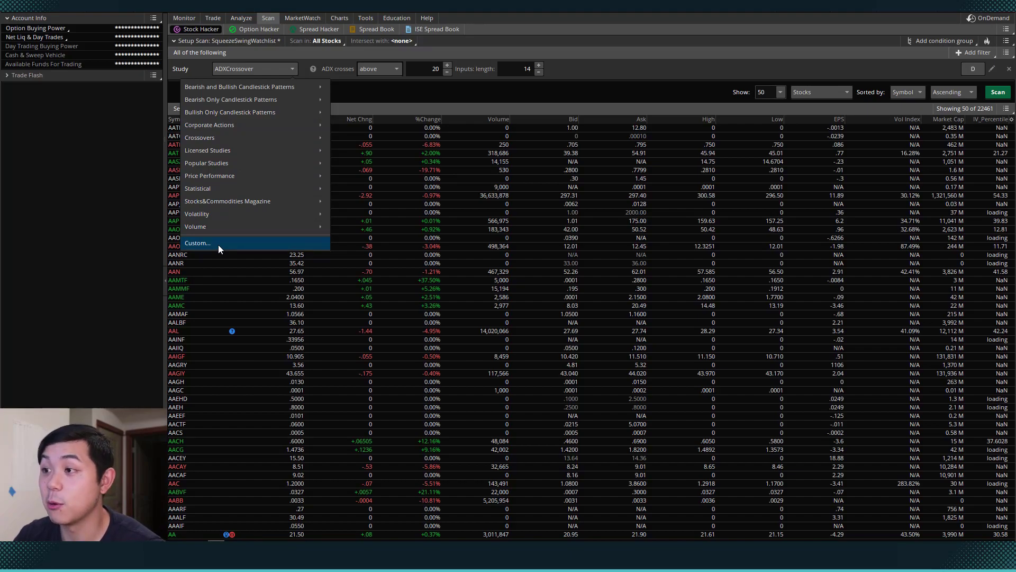
left_click(245, 242)
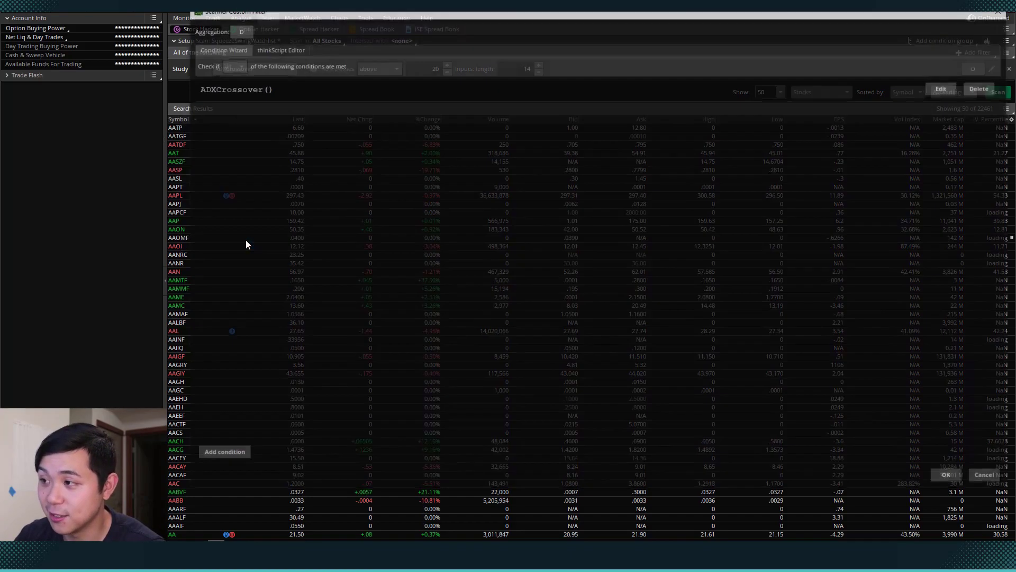
Step: Replace ADXCrossover with TTM_Squeeze "SqueezeAlert" is false within 2 bars and save it
left_click(945, 87)
left_click(527, 184)
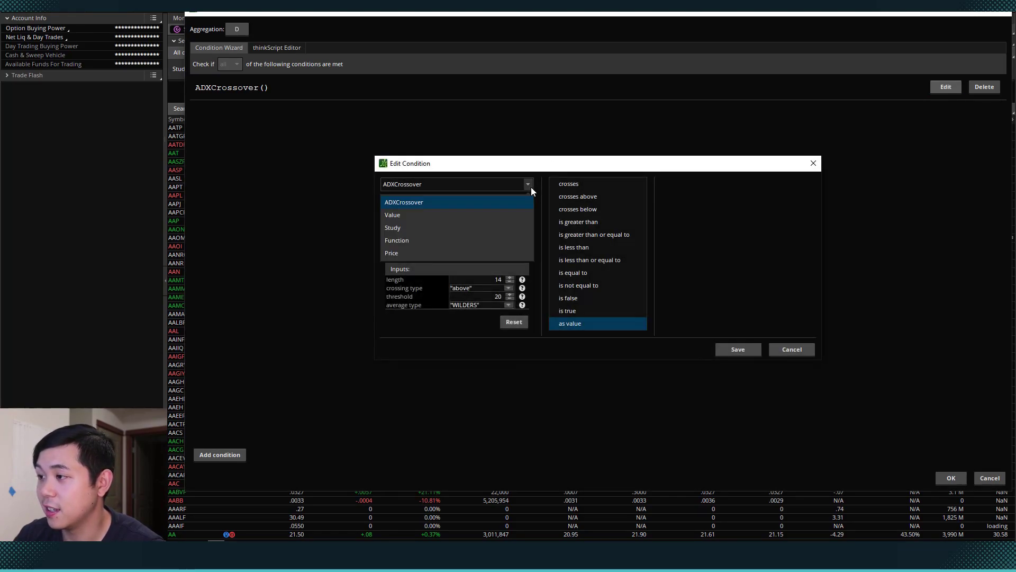
left_click(401, 227)
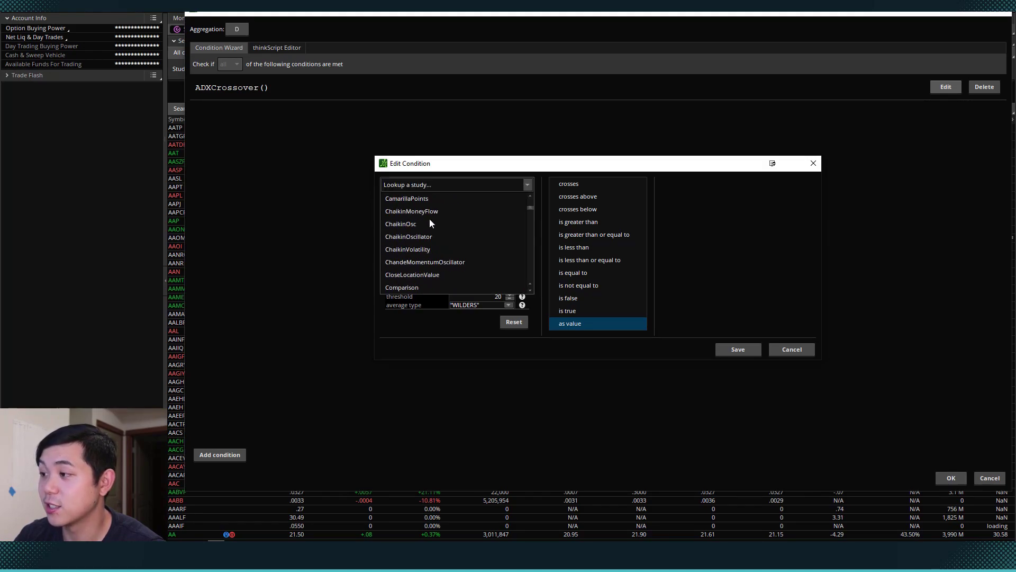
left_click_drag(530, 207, 527, 256)
left_click(429, 256)
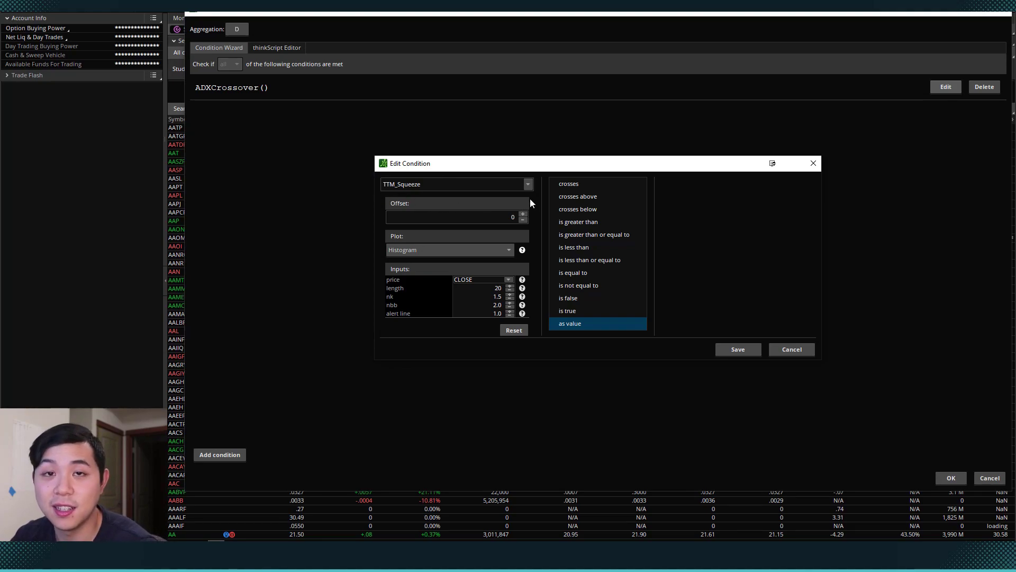
left_click(503, 251)
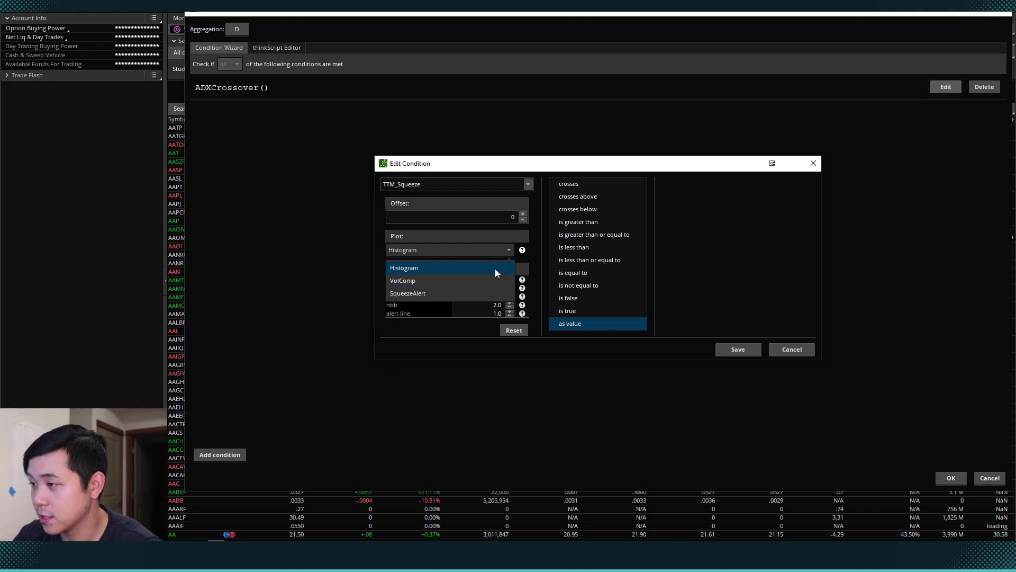
left_click(487, 293)
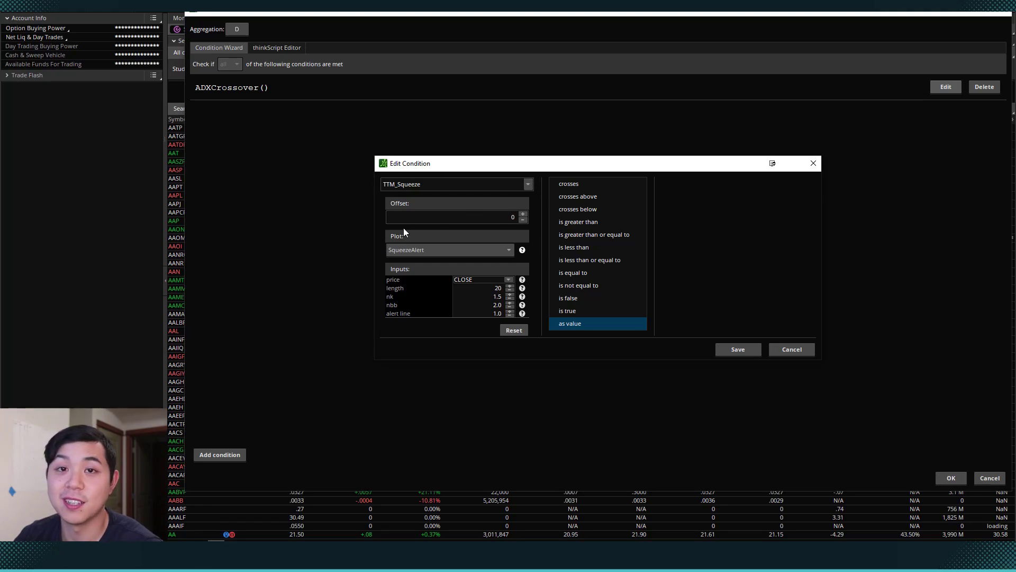
left_click(582, 299)
double_click(787, 184)
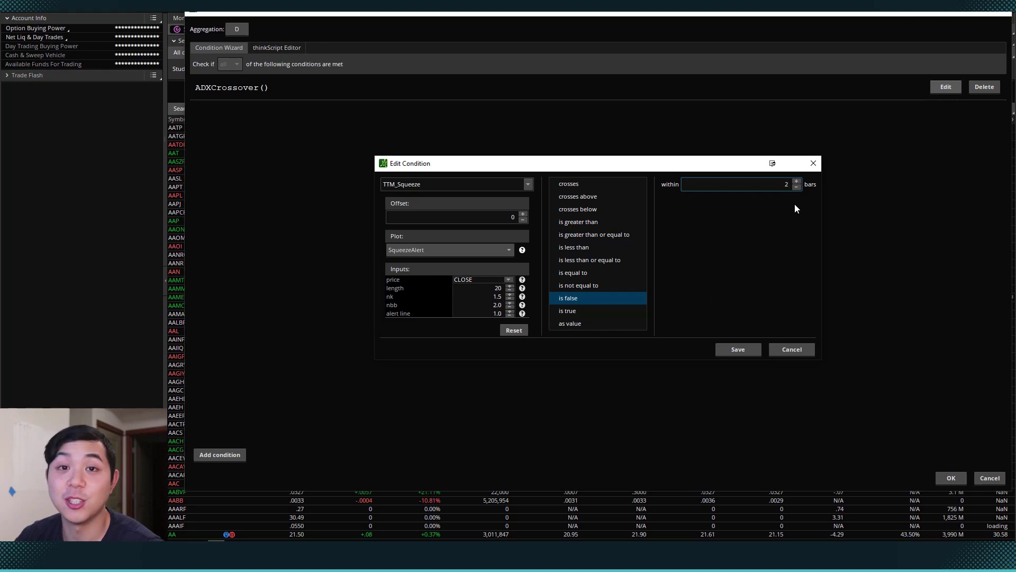
left_click(738, 349)
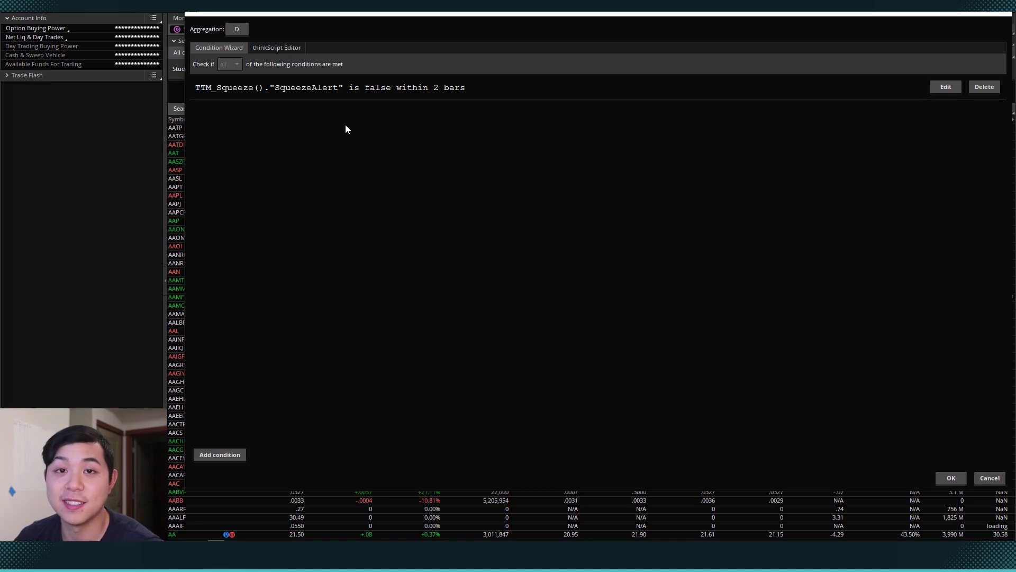
Step: Apply the squeeze condition and rerun the scan, narrowing results to 3,677 stocks
left_click(953, 479)
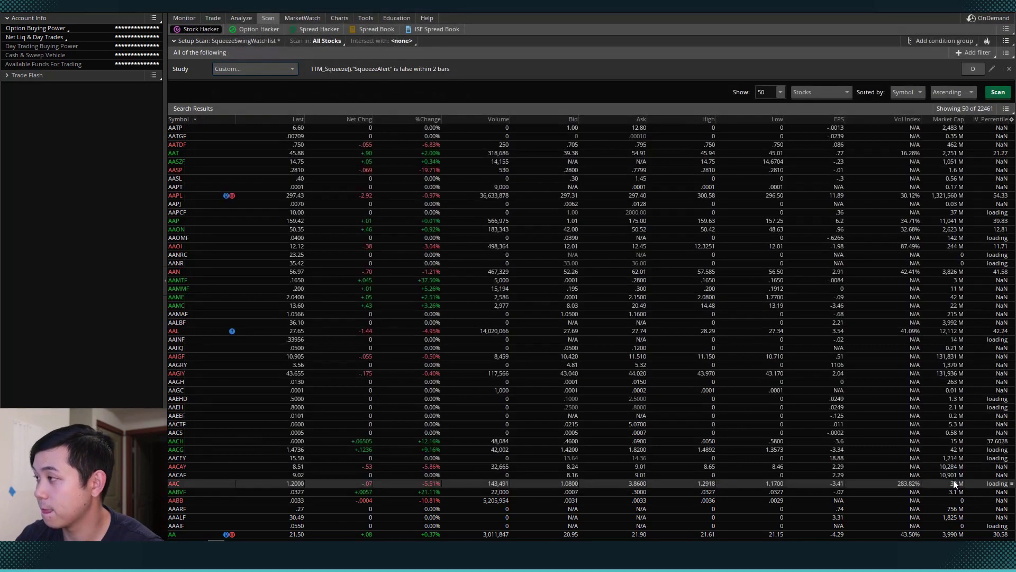
left_click(992, 96)
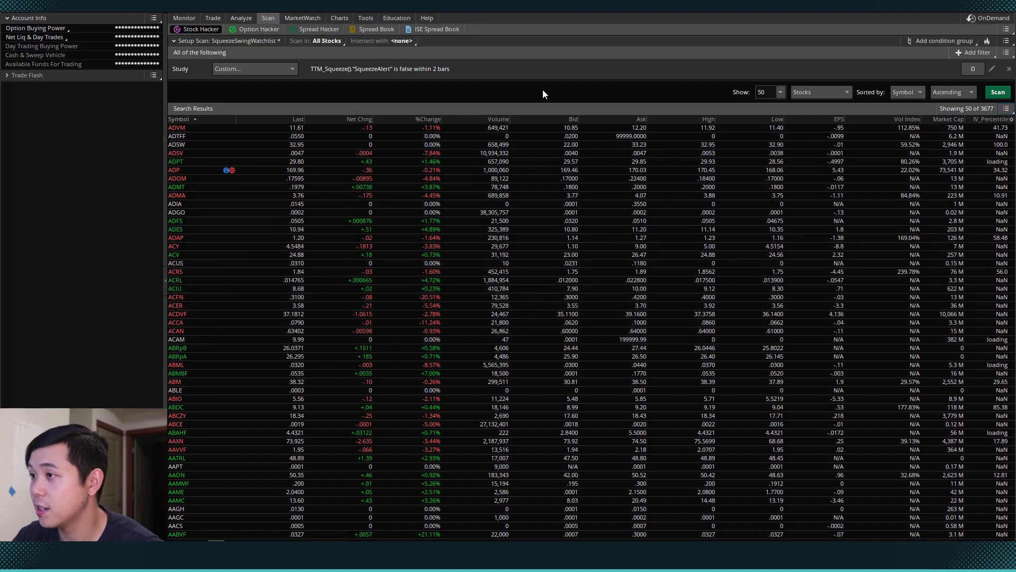
Step: Add a Volume stock filter with a 300,000 minimum, leaving 844 stocks
left_click(961, 52)
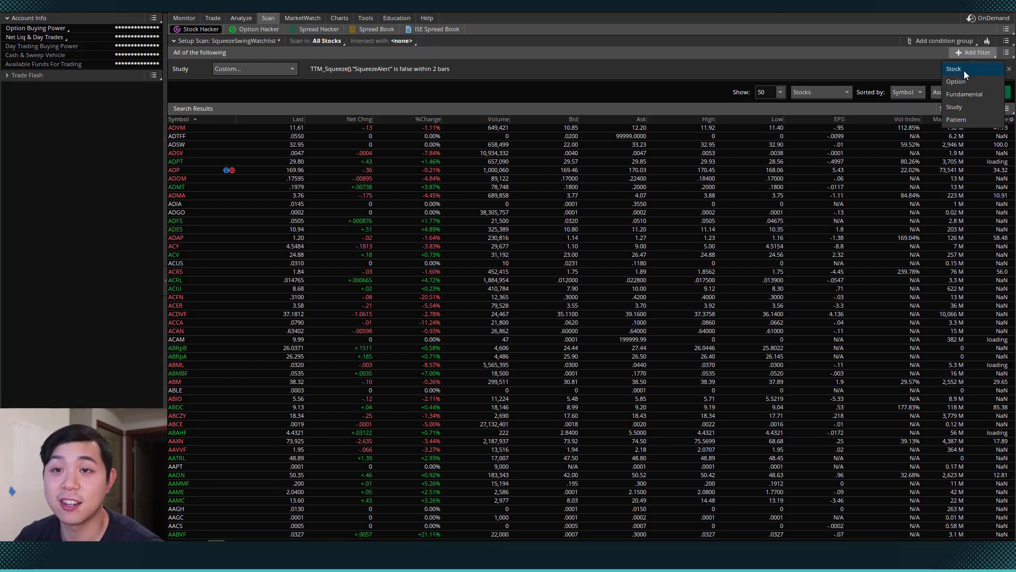
left_click(964, 71)
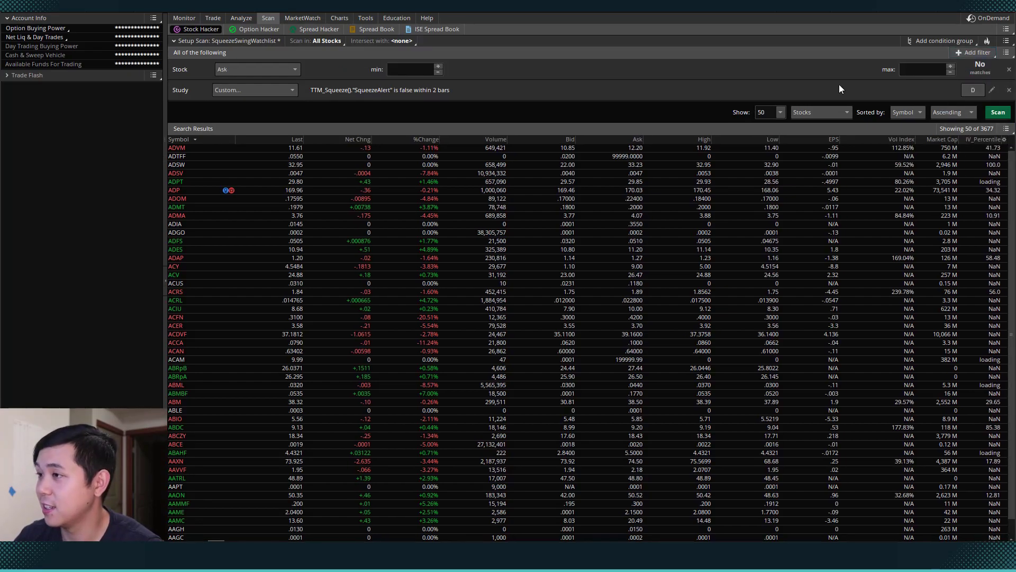
left_click(281, 69)
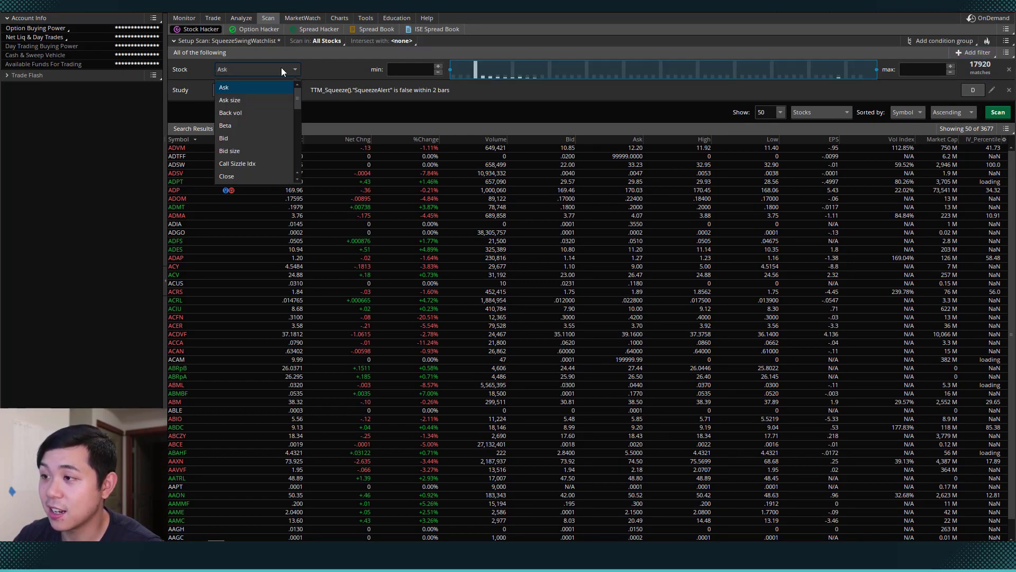
scroll(275, 98, "down", 5)
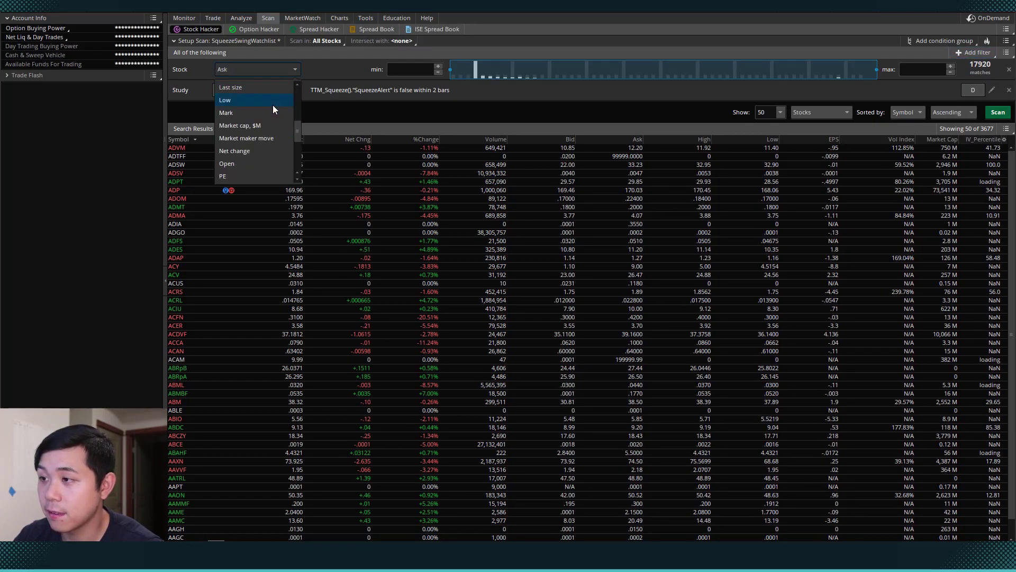
scroll(273, 109, "down", 3)
left_click(240, 163)
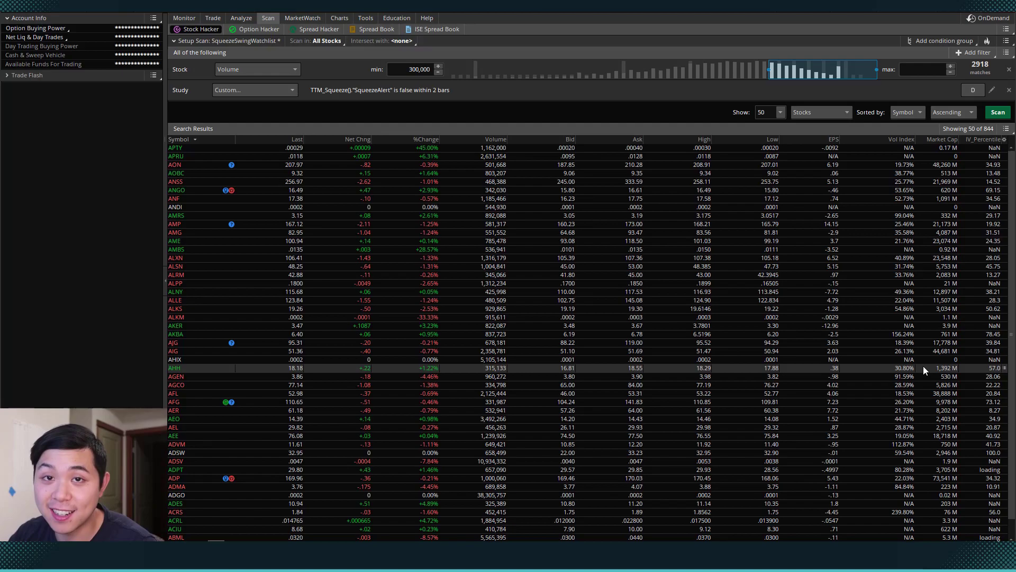
Step: Add a Market cap, $M filter with minimum 2000, rerun, and inspect the AVGO and ALXN results
left_click(975, 52)
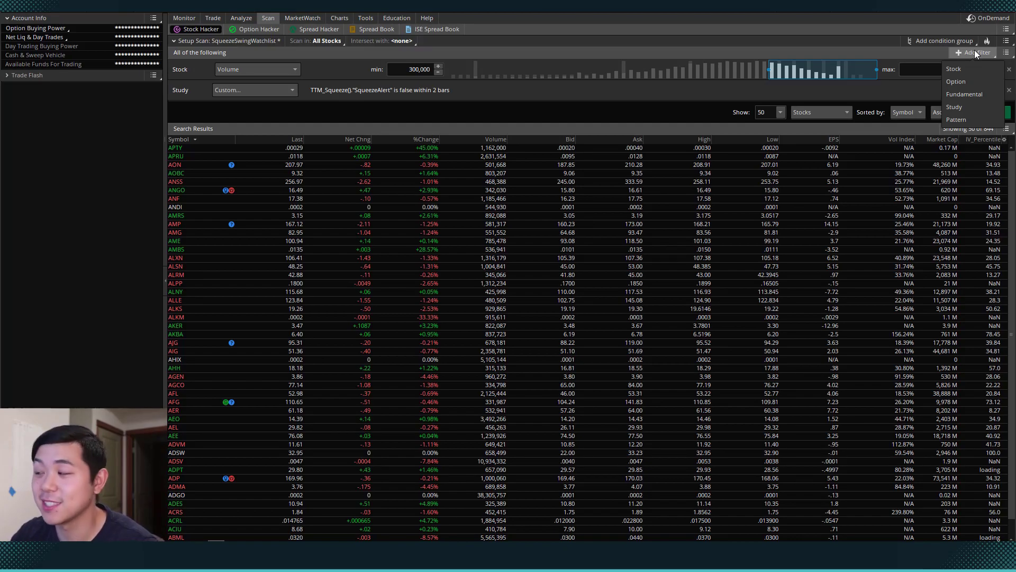
left_click(976, 63)
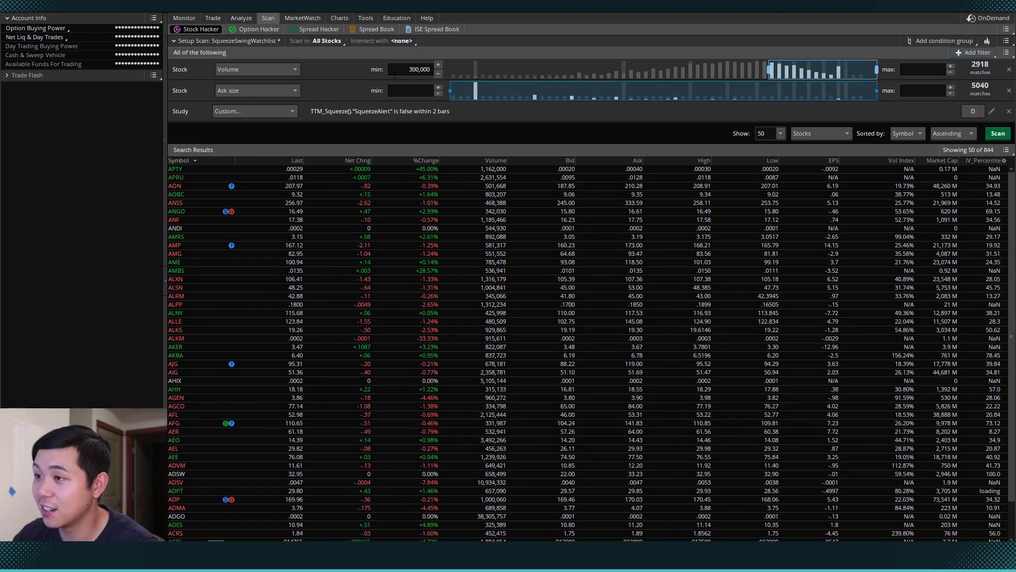
left_click(269, 88)
scroll(263, 135, "down", 3)
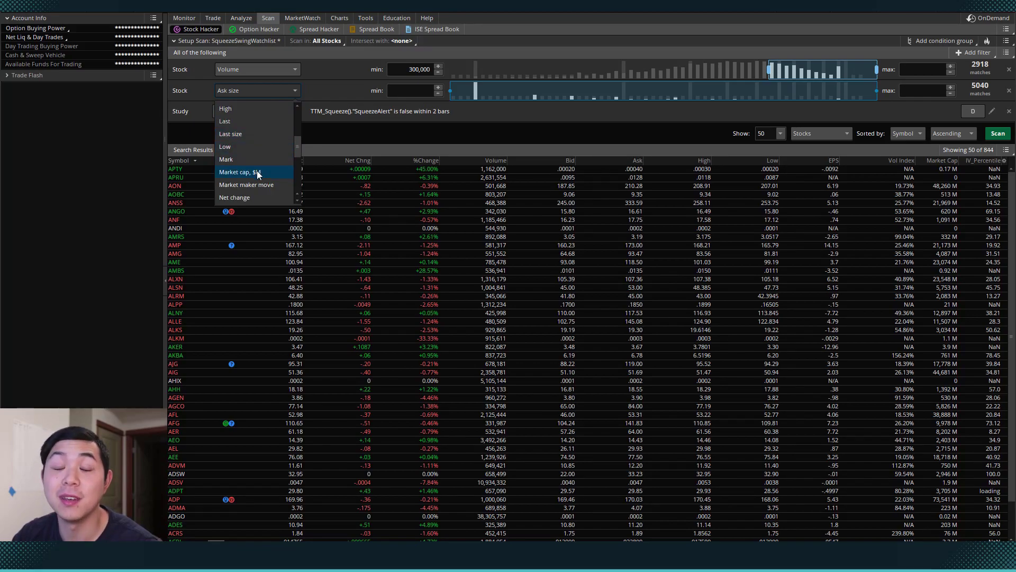
left_click(256, 170)
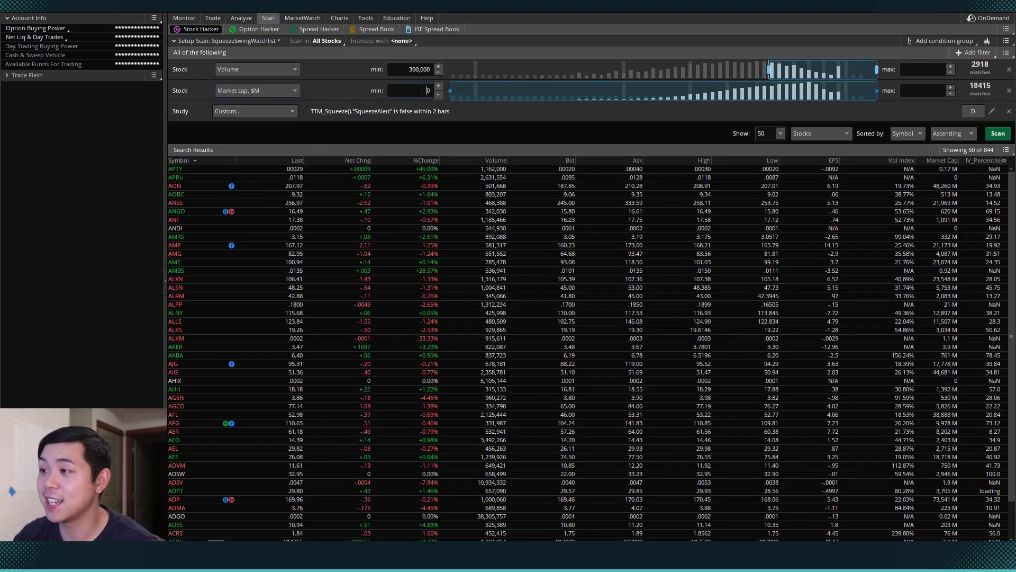
left_click(426, 91)
type("2000")
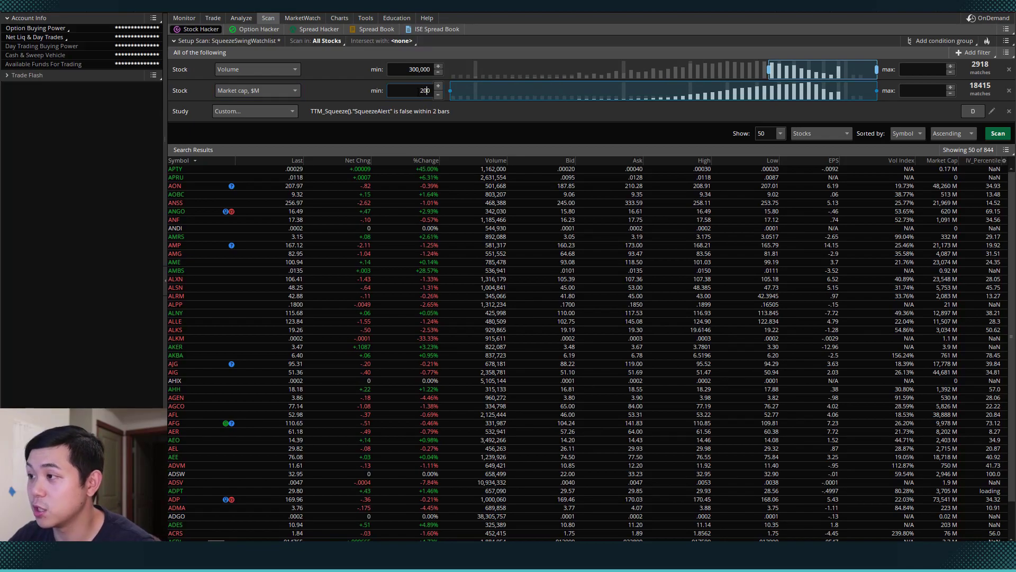
left_click(998, 133)
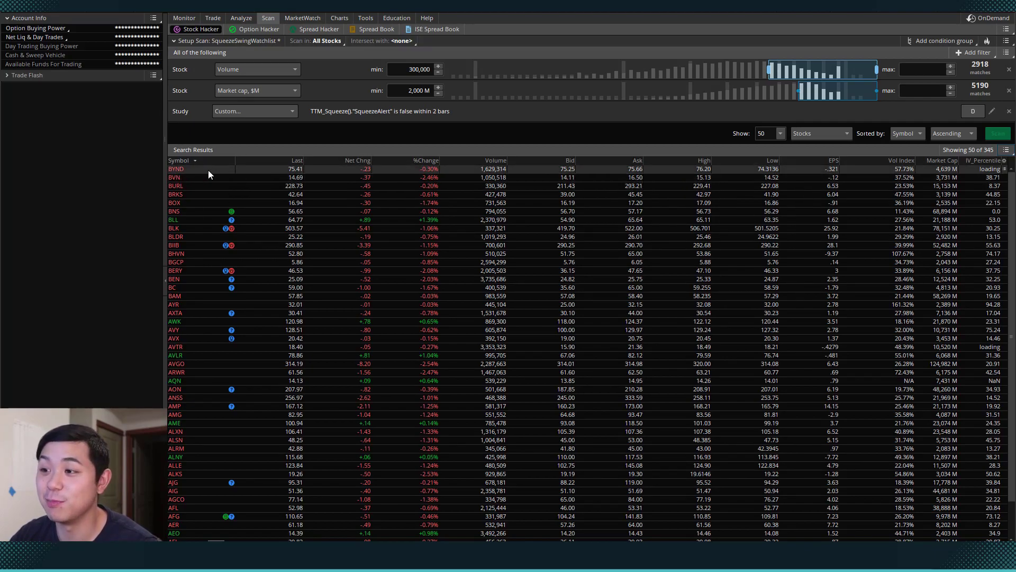
left_click(198, 363)
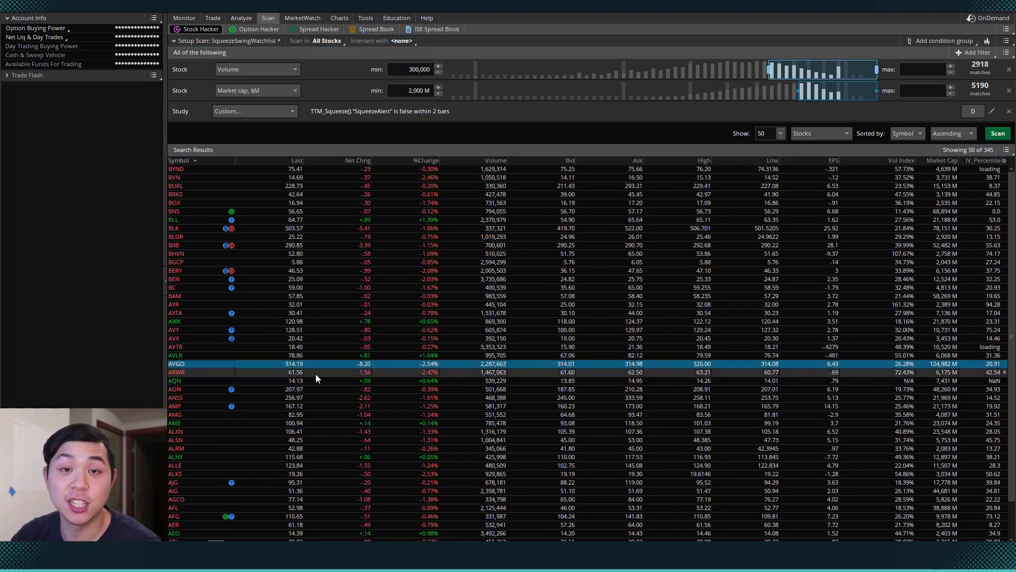
left_click(190, 431)
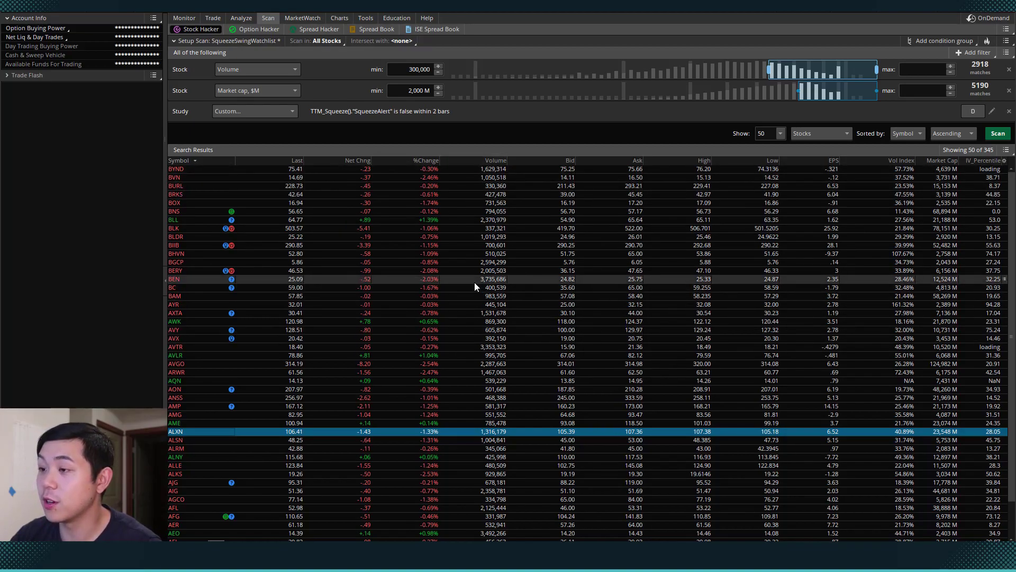
Step: Save the edited scan query as SqueezeSwingWatchlist, confirming the save prompt
left_click(1005, 41)
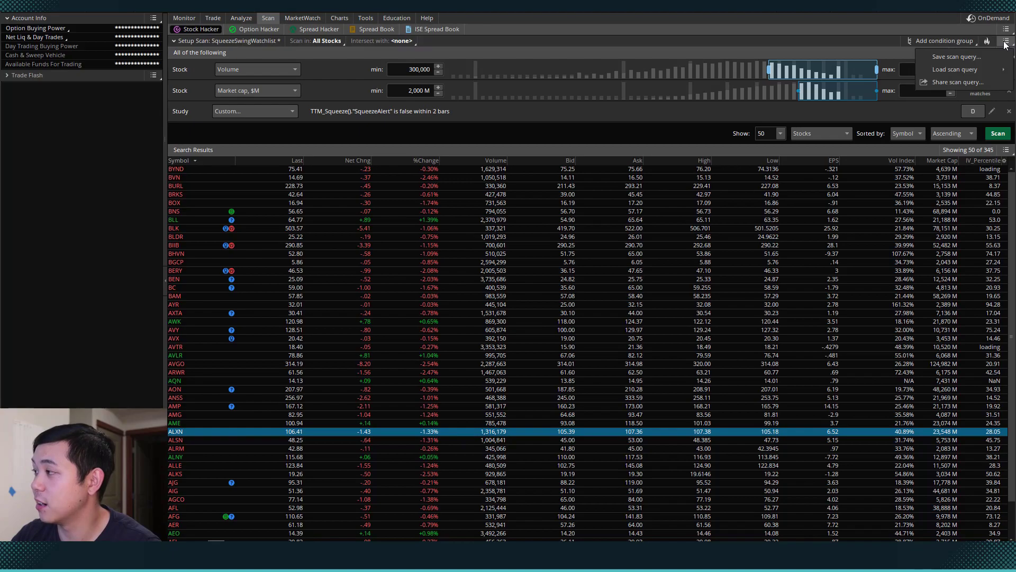
left_click(962, 57)
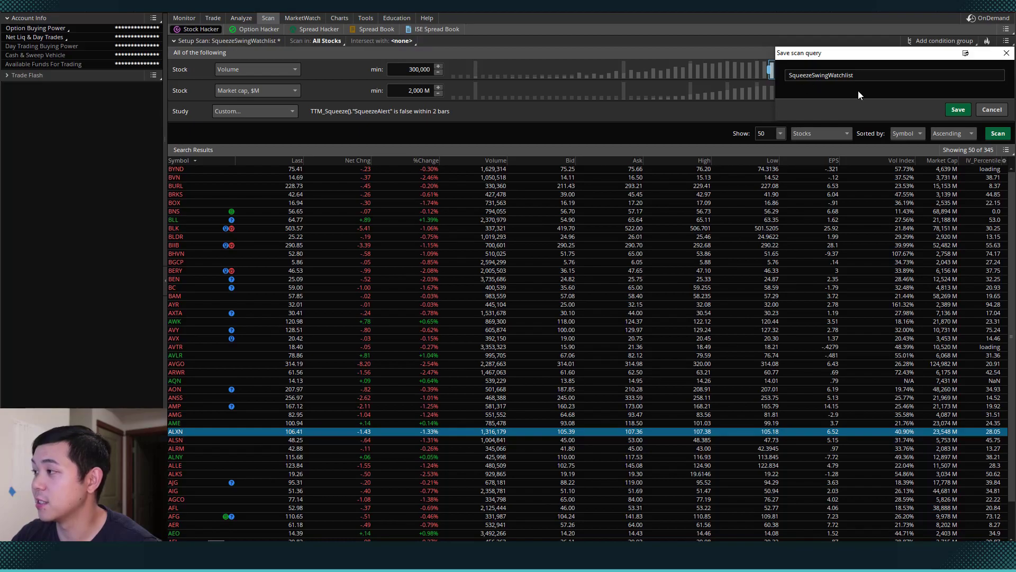
left_click(959, 110)
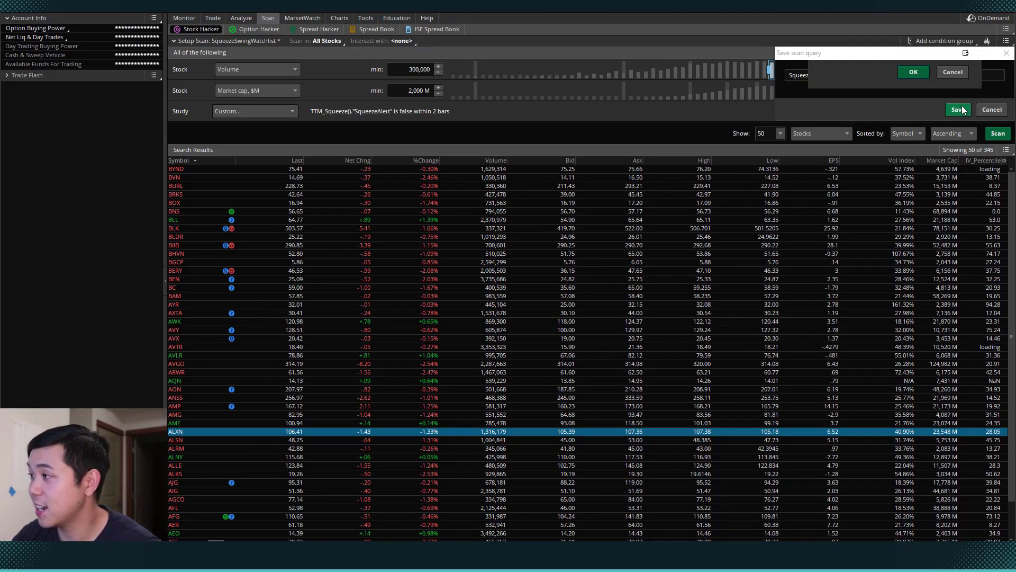
left_click(922, 112)
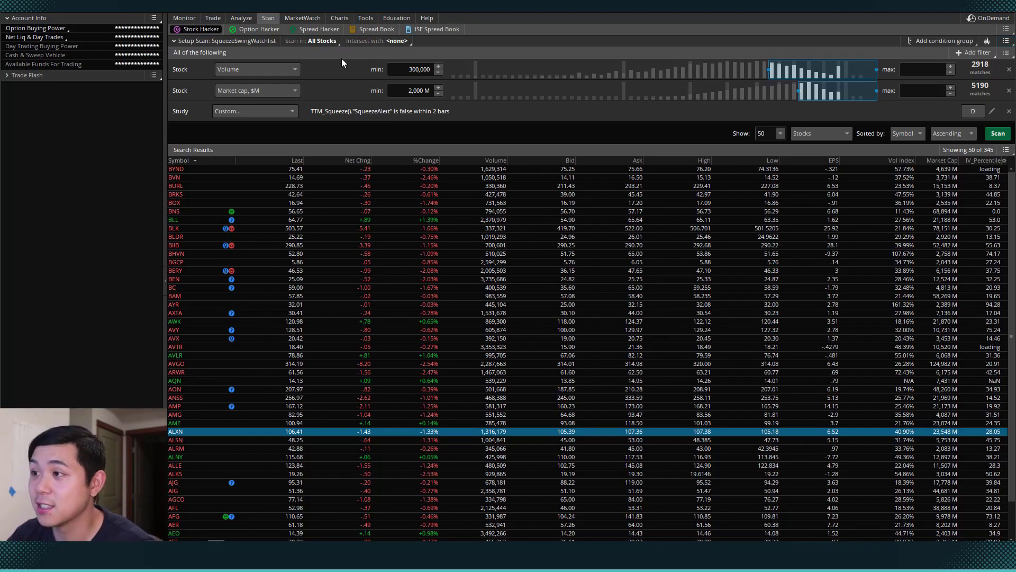
Step: Show the Personal SqueezeSwingWatchlist in the MarketWatch Quotes list
left_click(296, 17)
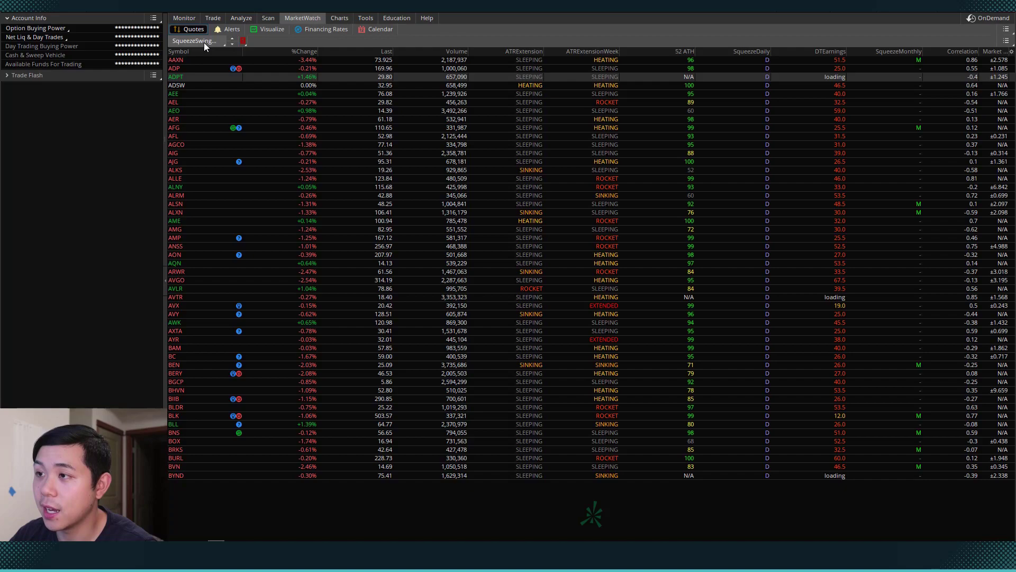
left_click(205, 42)
mouse_move(207, 117)
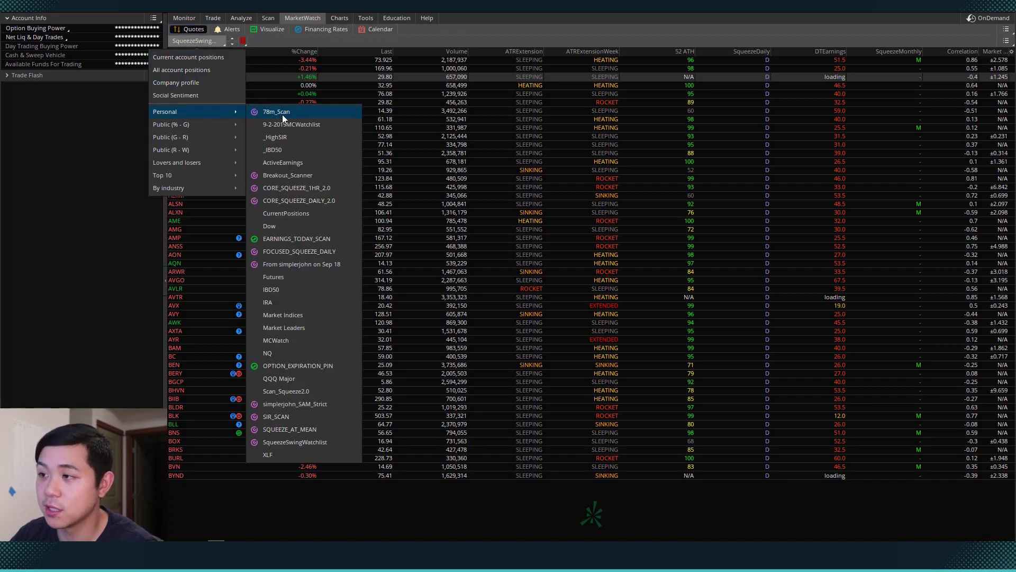
left_click(287, 445)
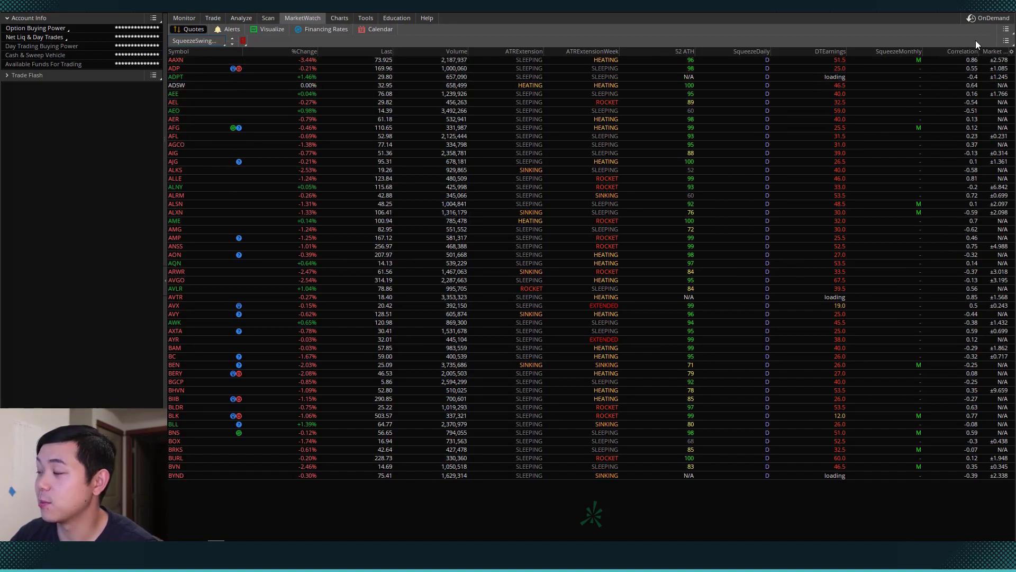
Step: Detach the watchlist into its own window, then close that window
left_click(1006, 30)
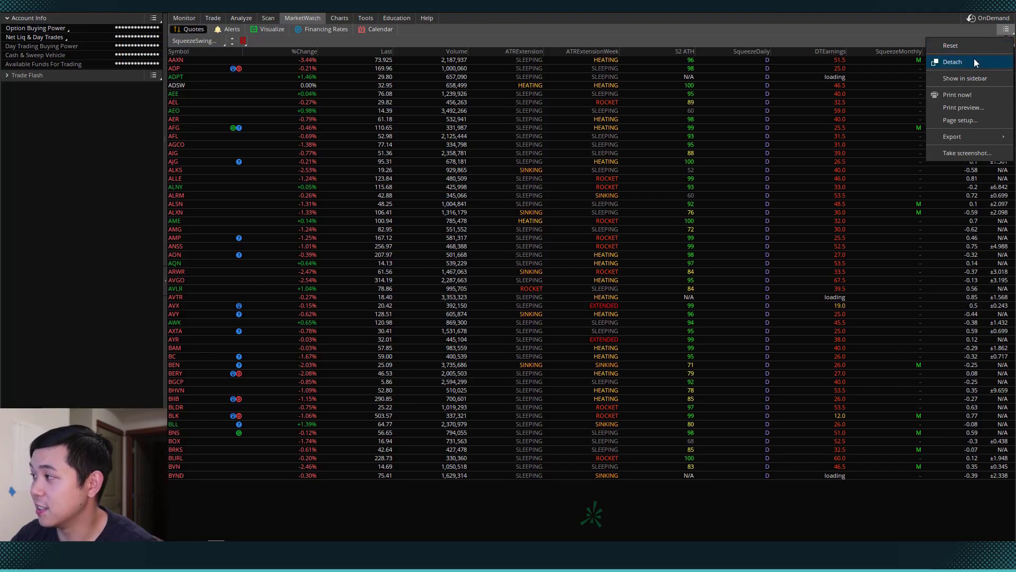
left_click(973, 62)
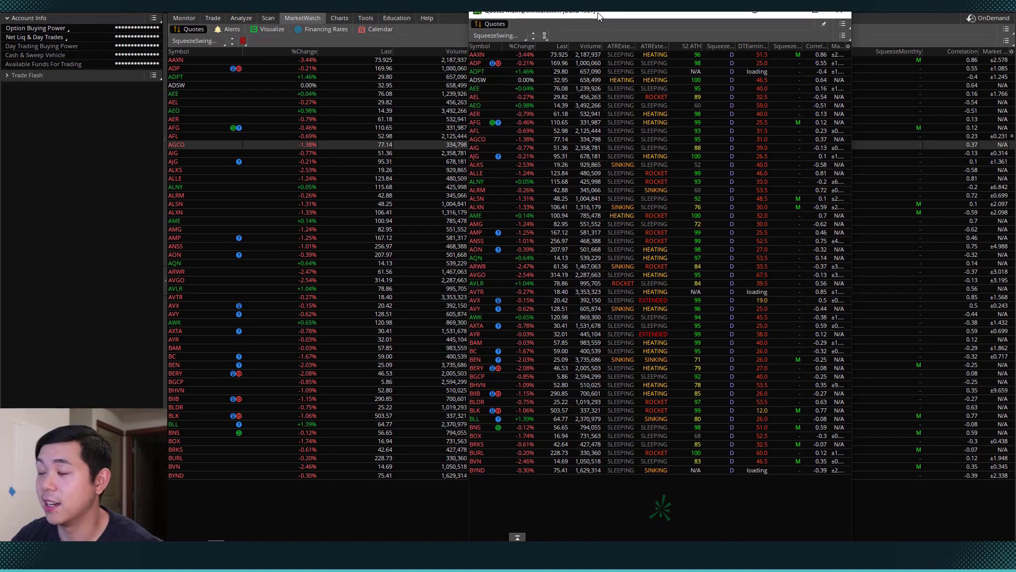
key("alt+F4")
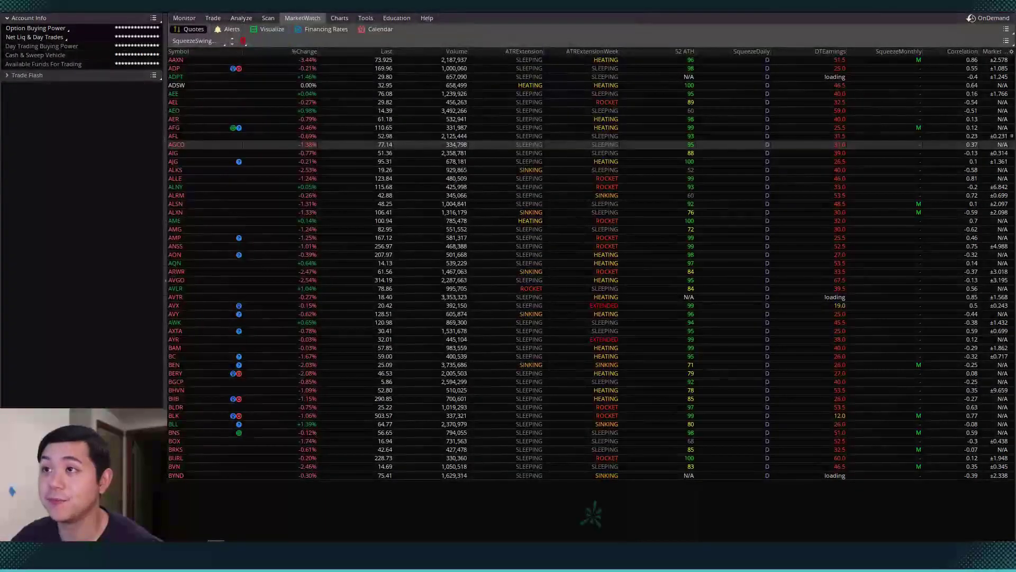
Step: In Charts, red-link the floating Quotes window to the chart and move it top-left
left_click(344, 19)
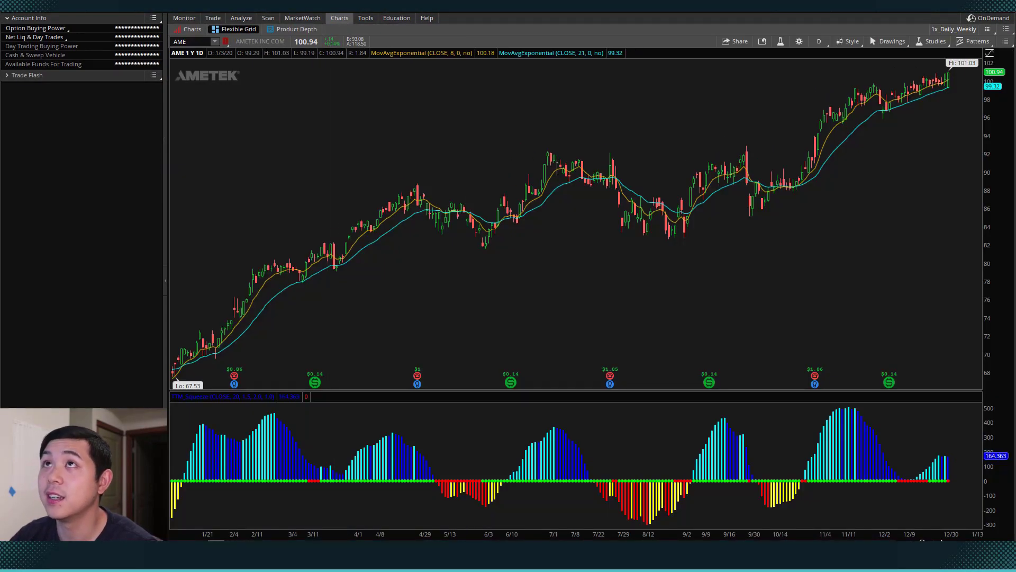
key("alt+Tab")
left_click_drag(584, 21, 669, 27)
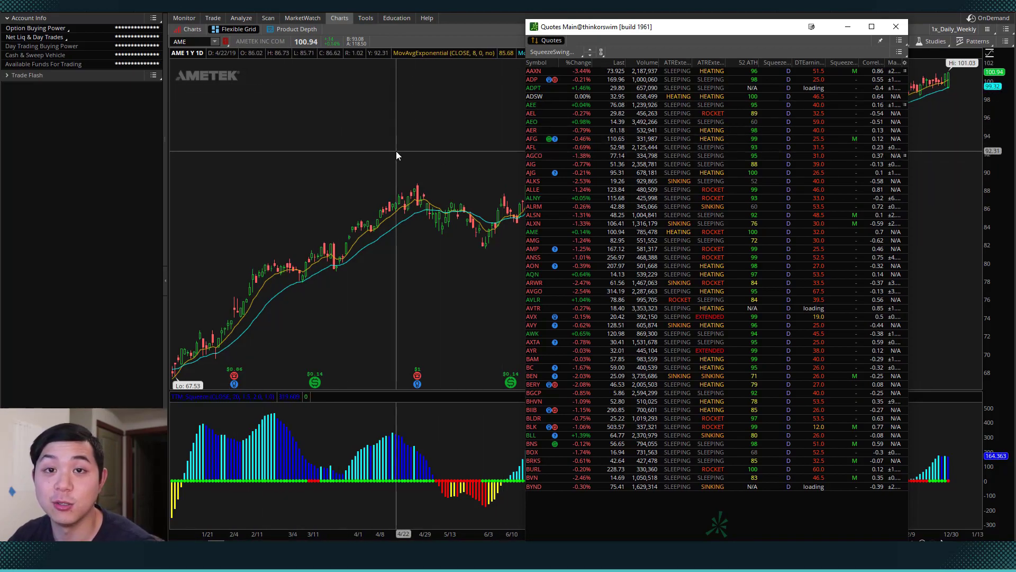
left_click(603, 52)
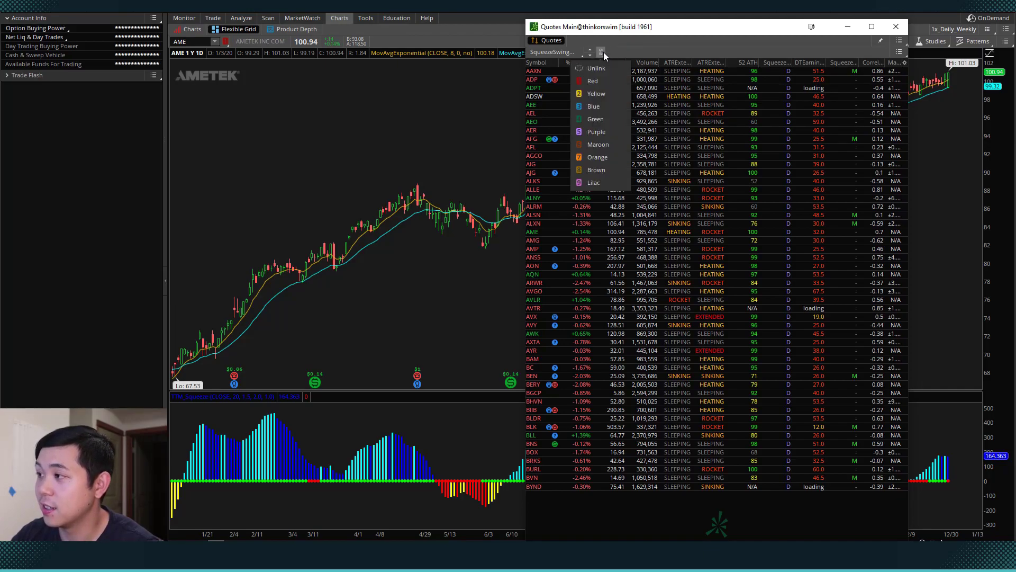
left_click(598, 81)
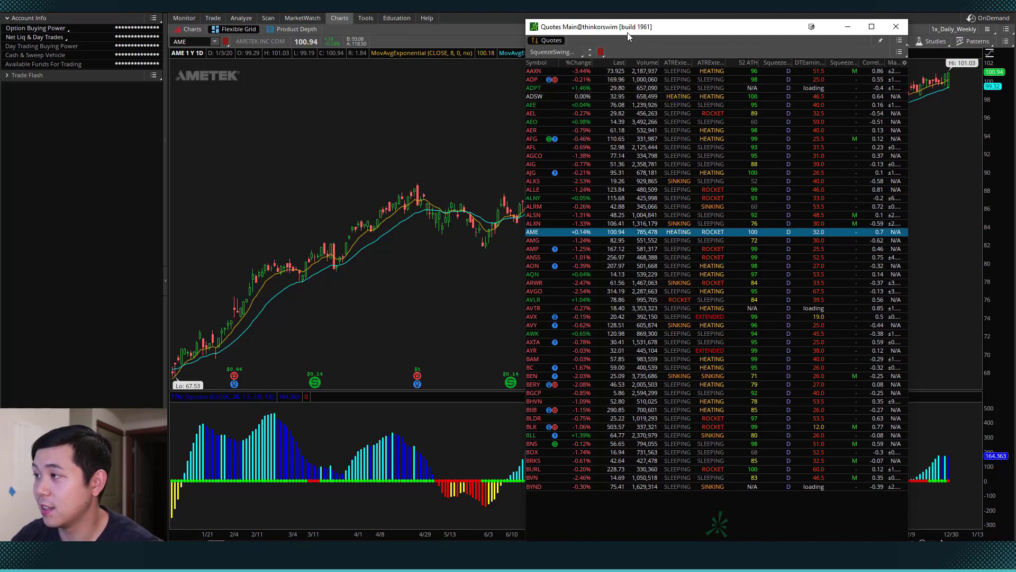
left_click_drag(630, 32, 596, 31)
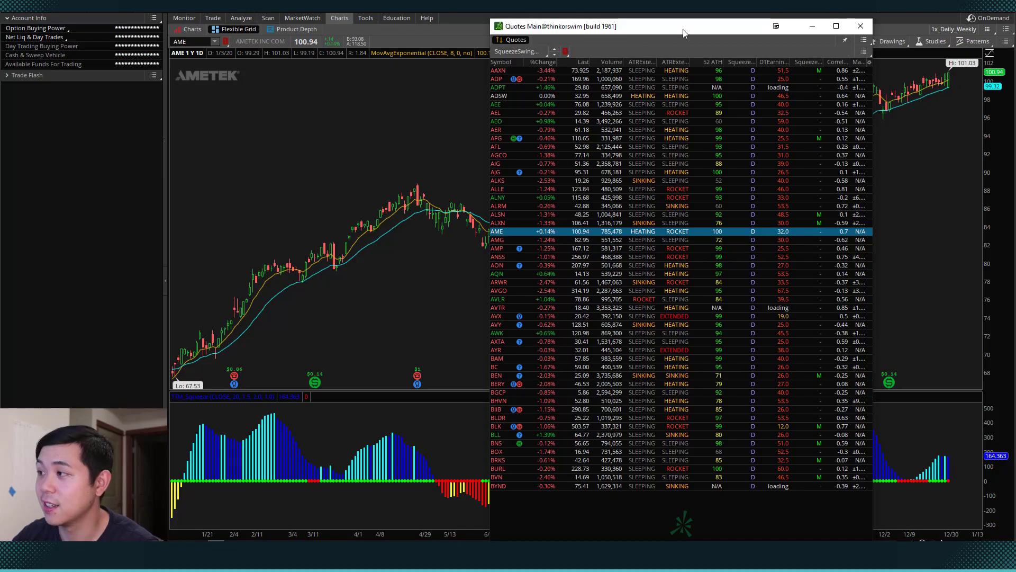
left_click_drag(683, 33, 191, 16)
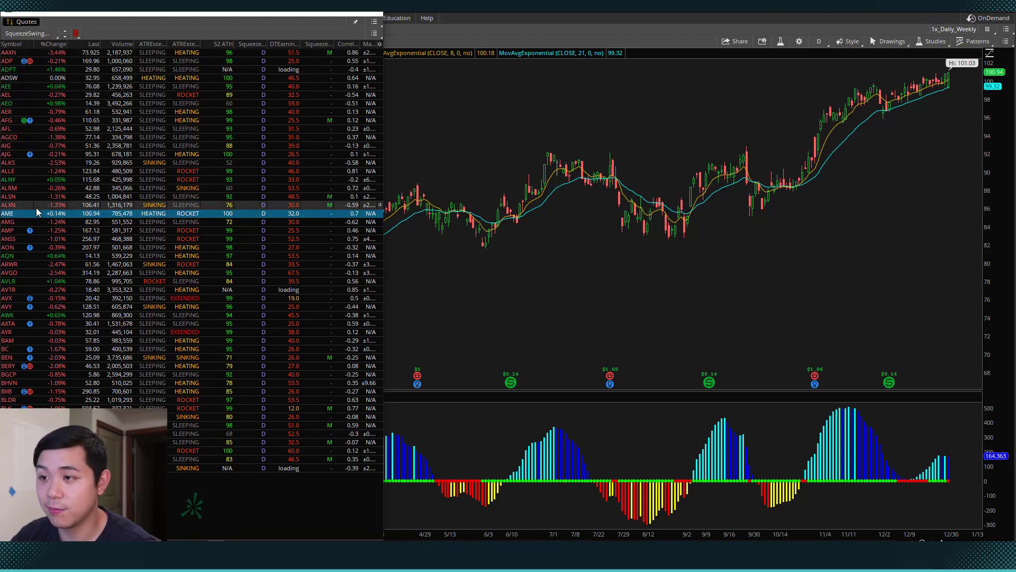
Step: Step the linked chart from ALRM and ALSN down the watchlist to BEN, then move Quotes aside
left_click(43, 189)
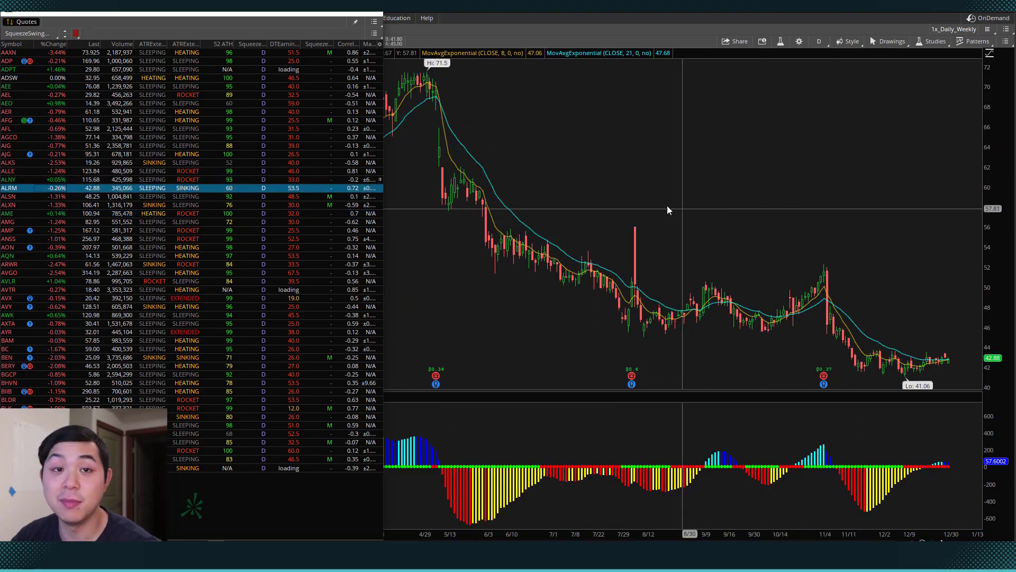
left_click(162, 199)
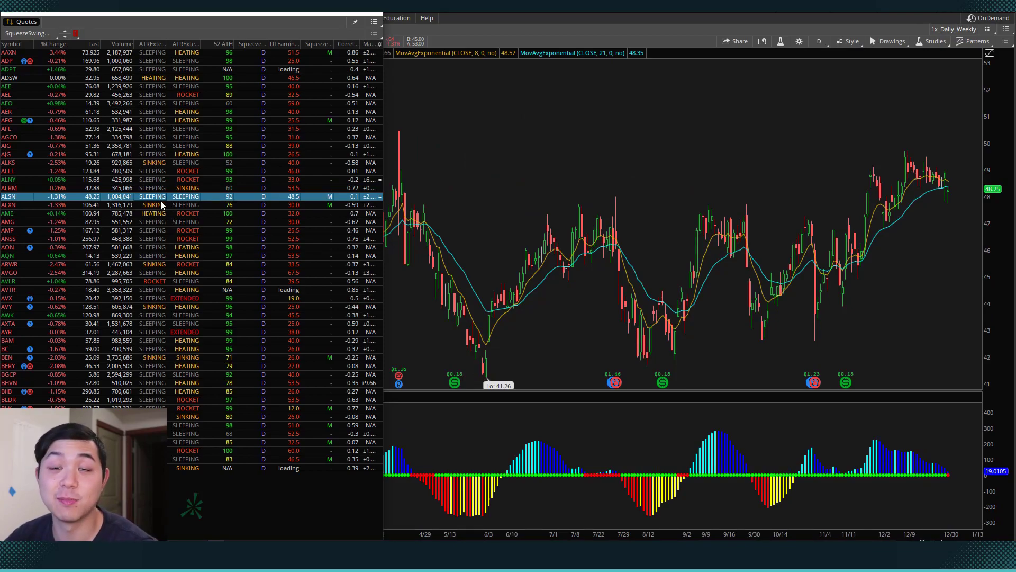
key("Down")
key("Down")
key("Down")
key("Down")
key("Down")
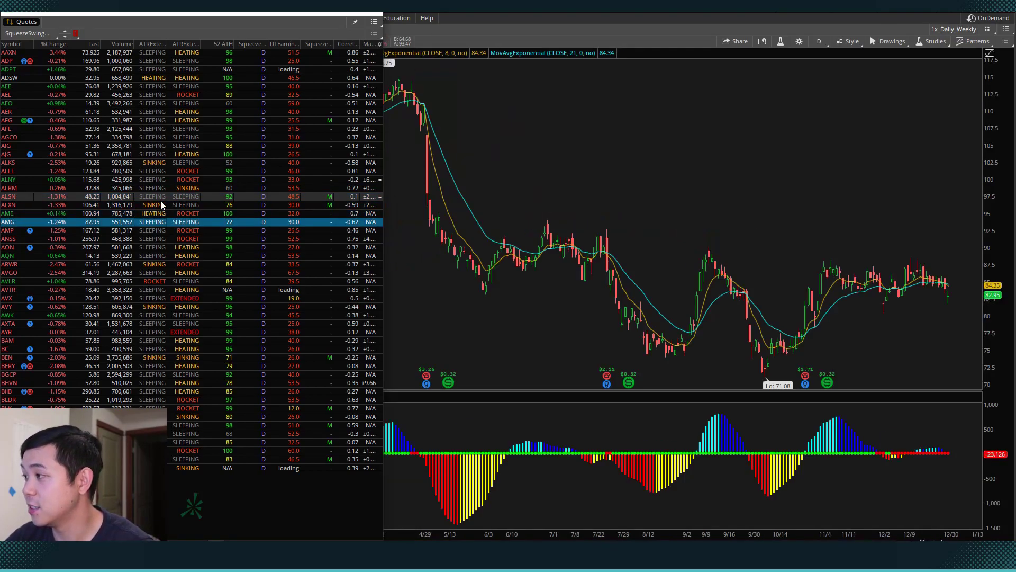
key("Down")
key("Down")
key("Down")
key("Down")
key("Down")
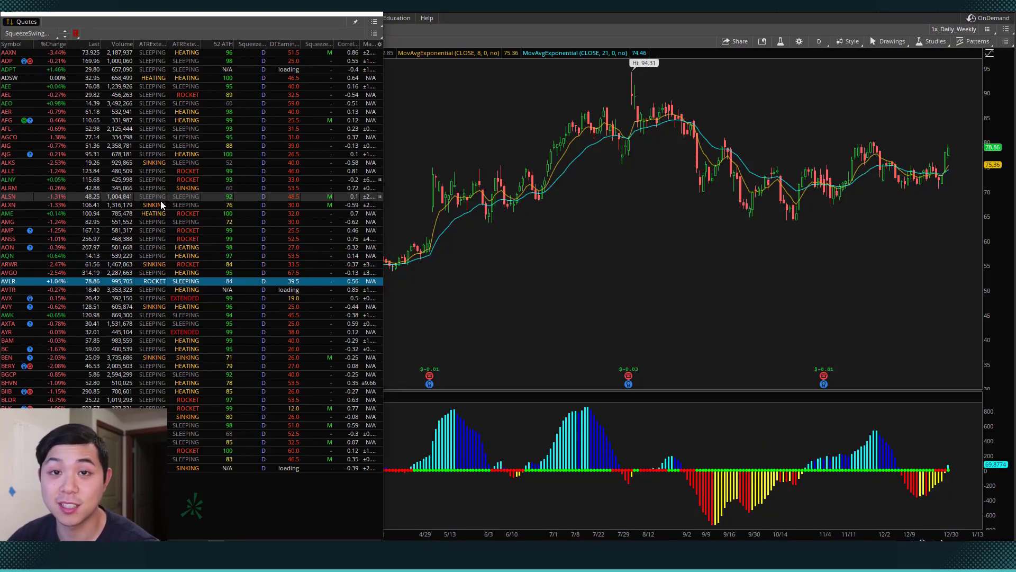
key("Down")
key("Down")
key("Down")
key("Down")
key("Down")
key("Down")
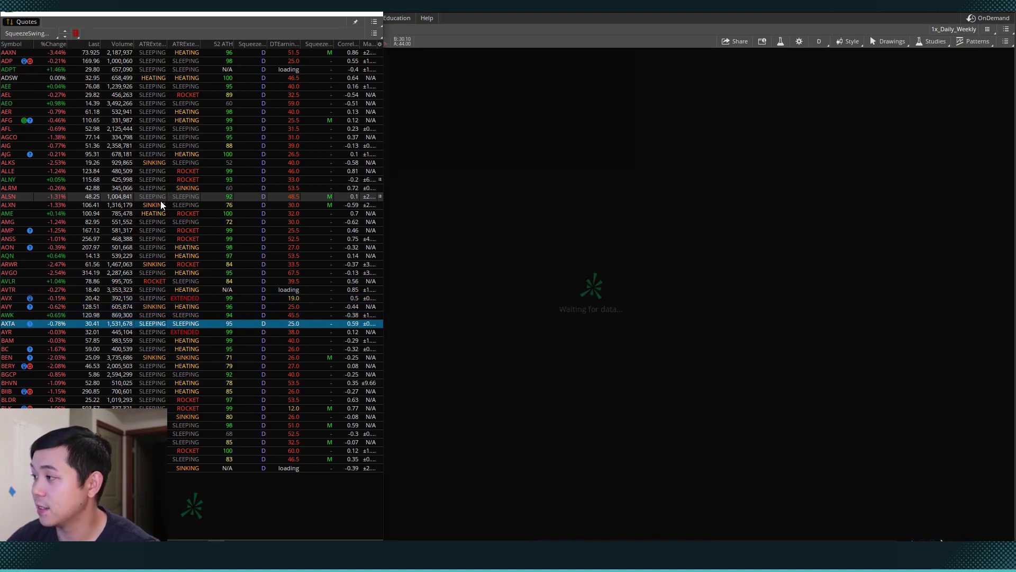
key("Down")
key("Down")
key("Down")
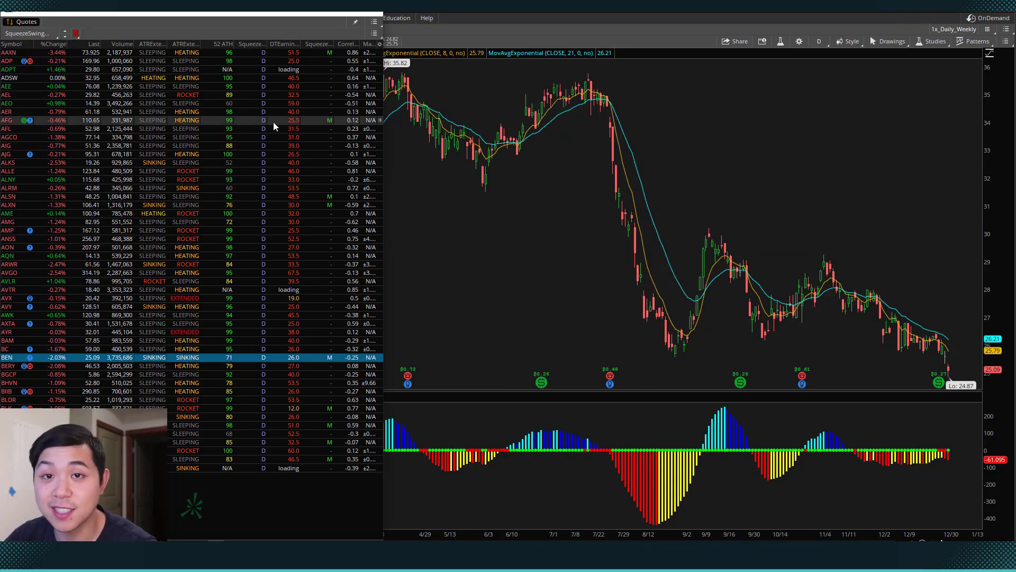
left_click_drag(239, 14, 1015, 74)
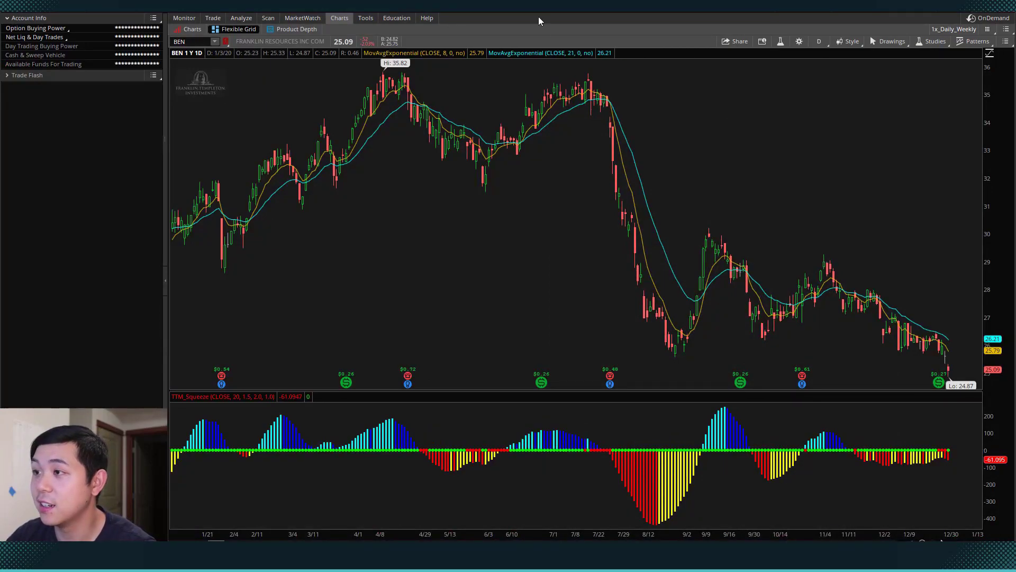
Step: Back on Scan, add a second study filter and open its study list
left_click(268, 18)
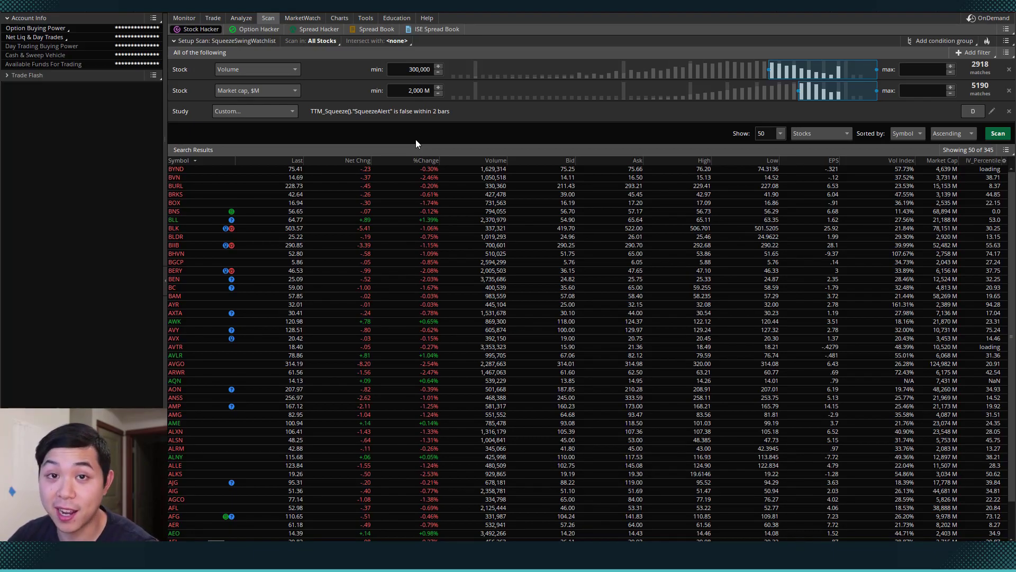
left_click(958, 53)
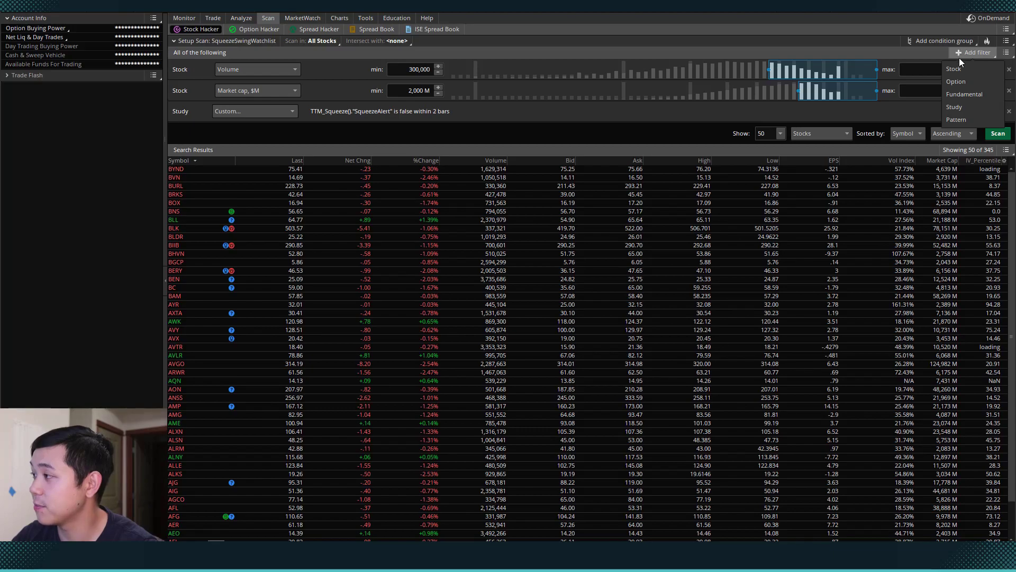
left_click(955, 107)
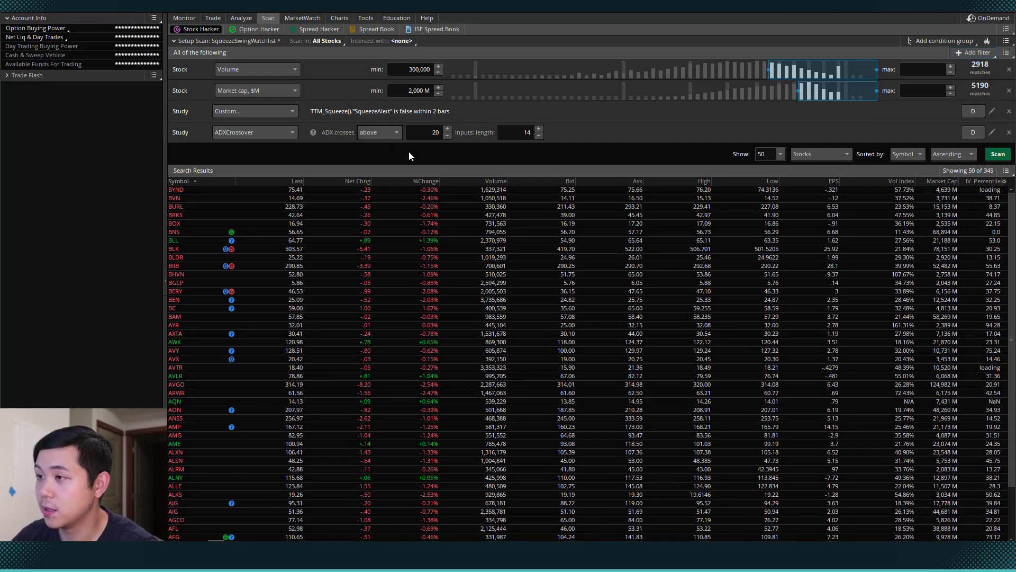
left_click(275, 134)
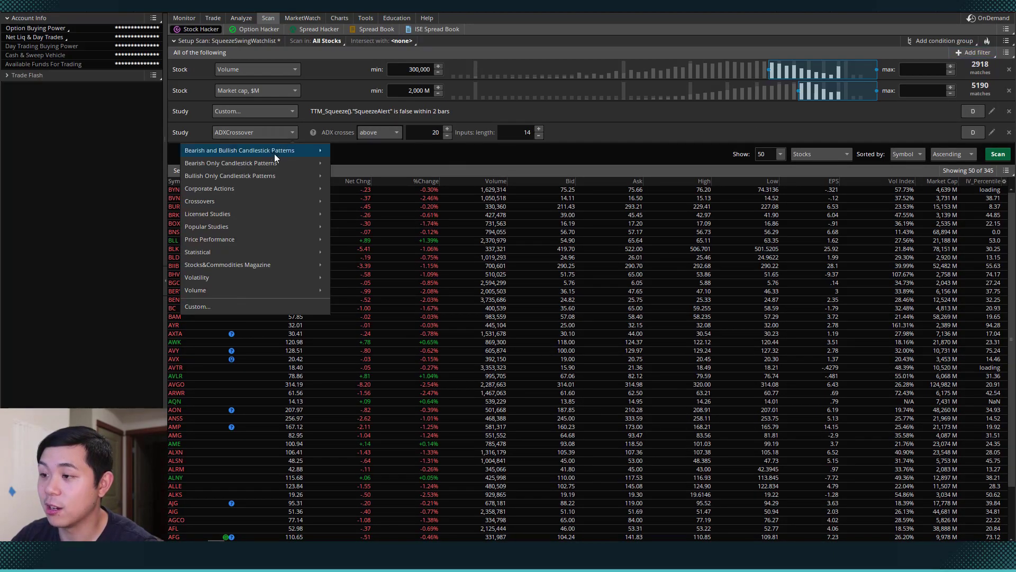
Step: Base the condition's left side on MovAvgExponential with length 8, plotting AvgExp
left_click(233, 307)
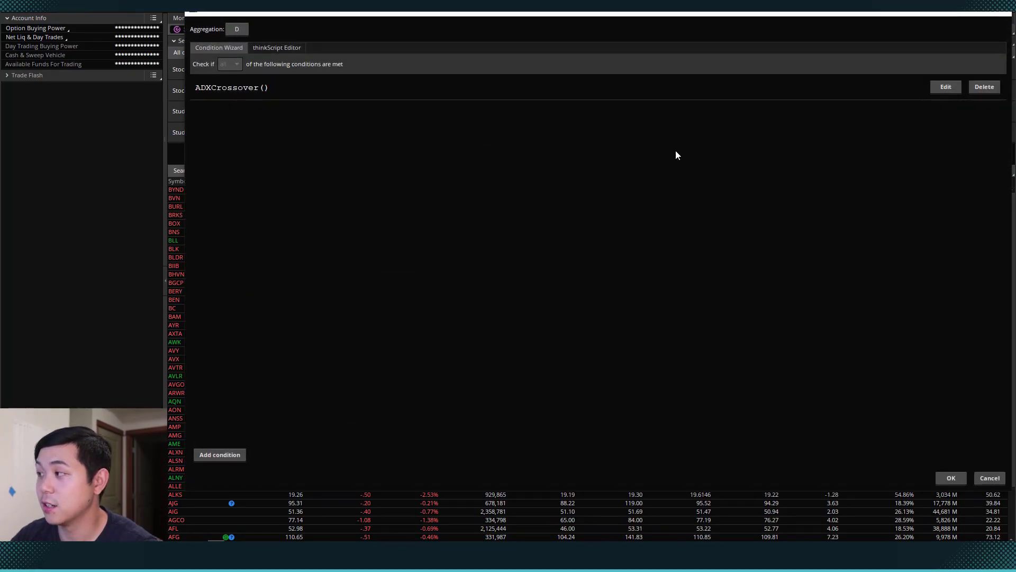
left_click(944, 87)
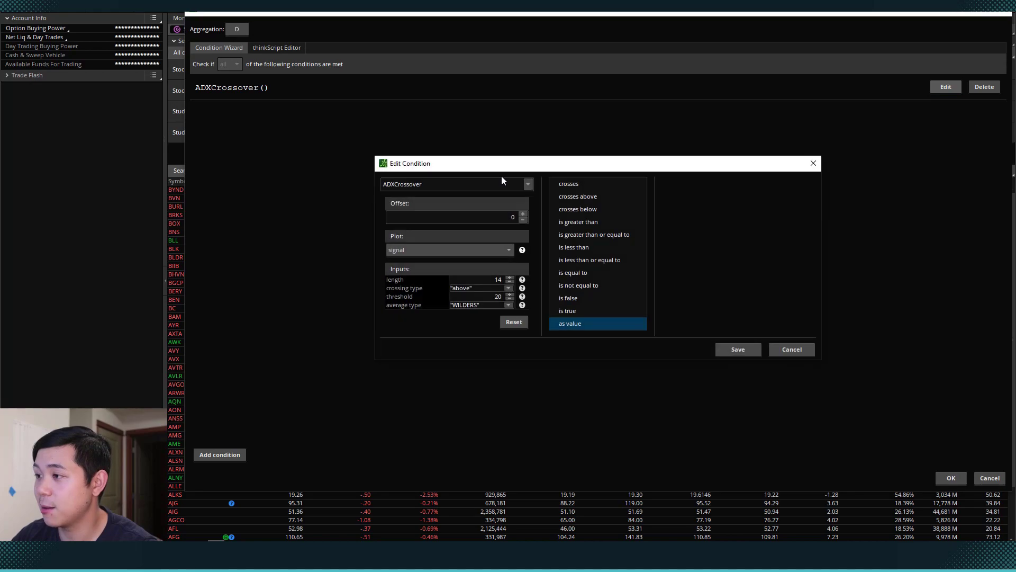
left_click_drag(495, 168, 384, 120)
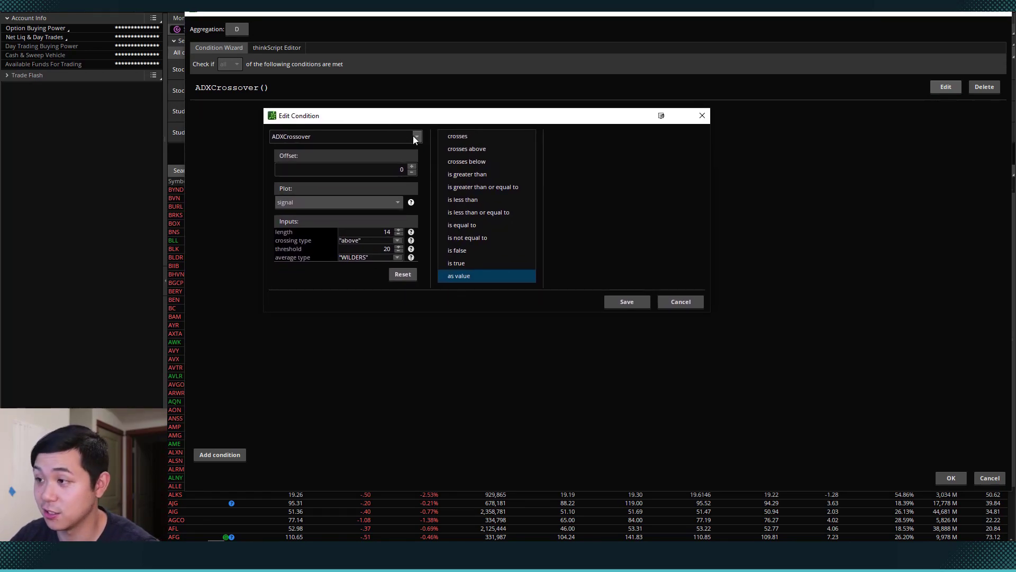
left_click(414, 136)
left_click(401, 180)
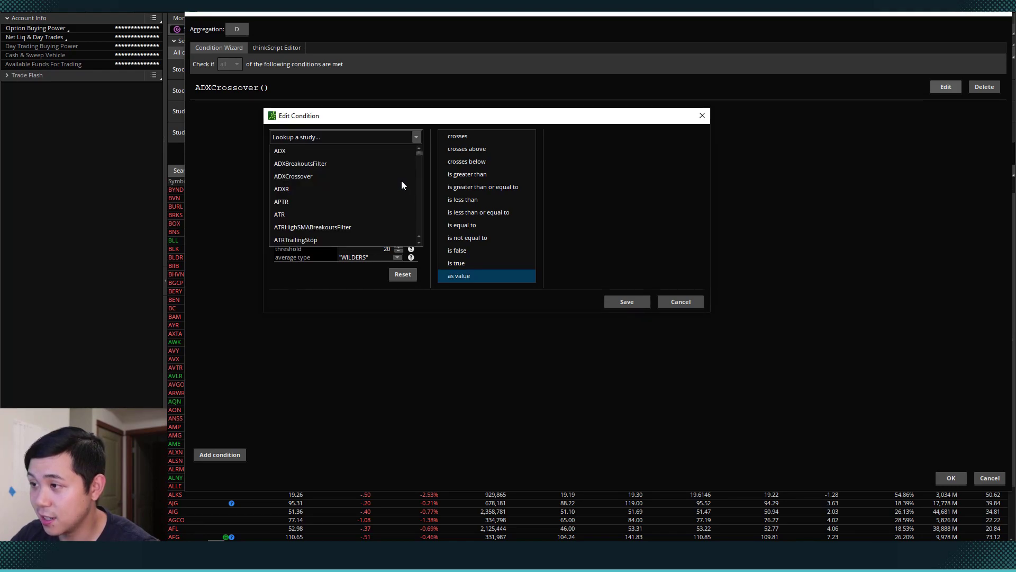
left_click_drag(418, 153, 418, 181)
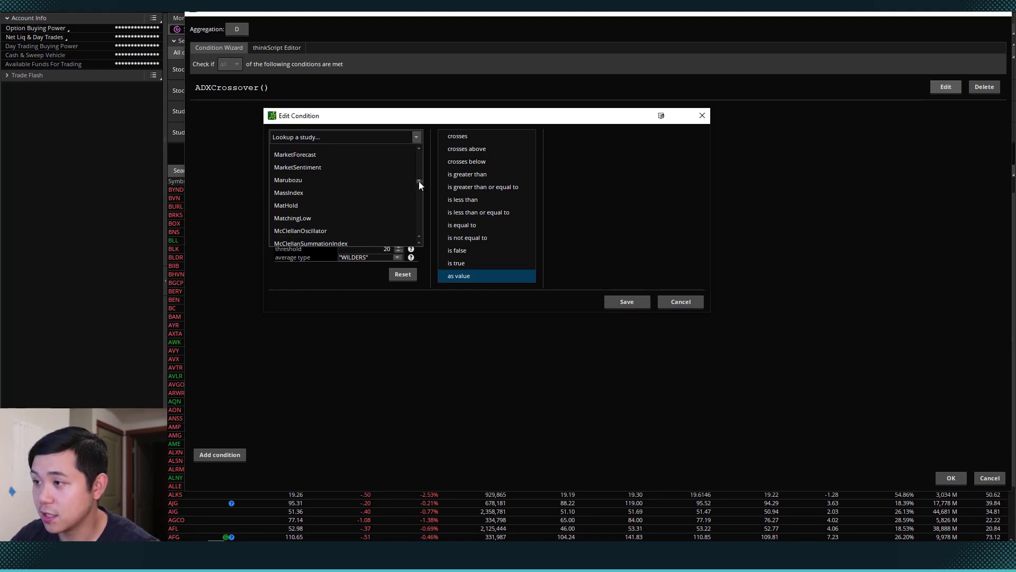
scroll(379, 212, "down", 8)
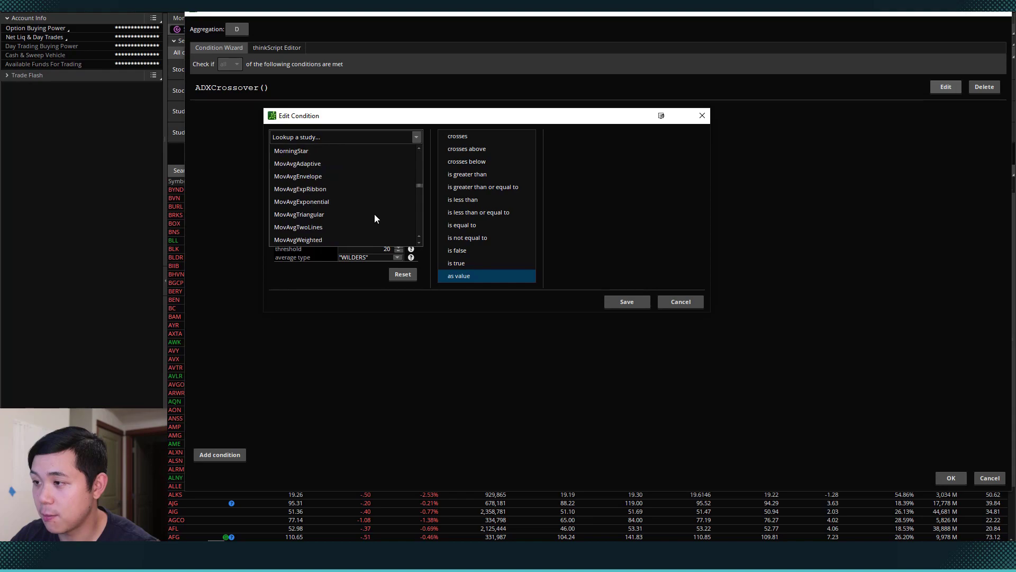
left_click(342, 206)
left_click(342, 205)
left_click(406, 191)
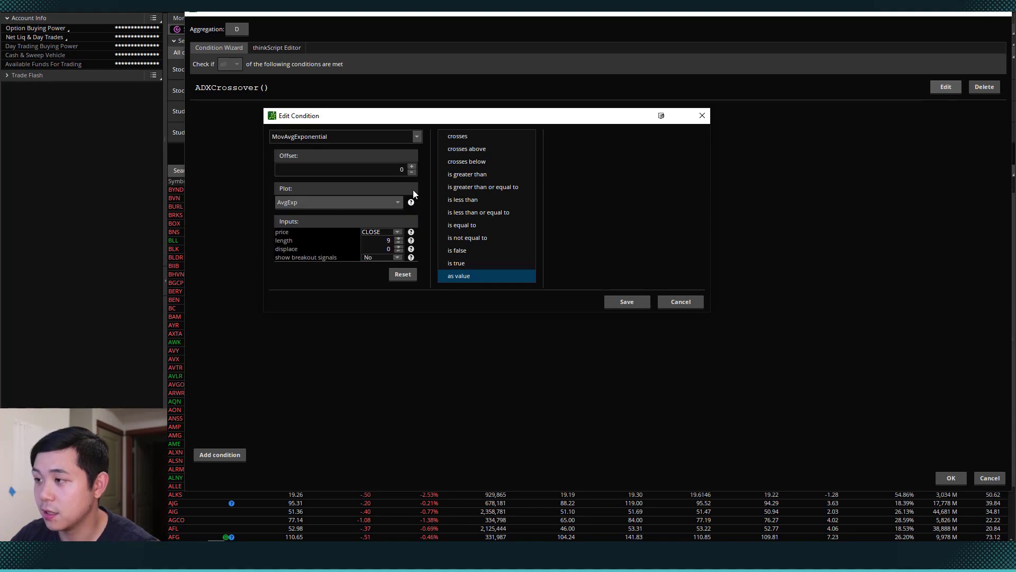
left_click(388, 240)
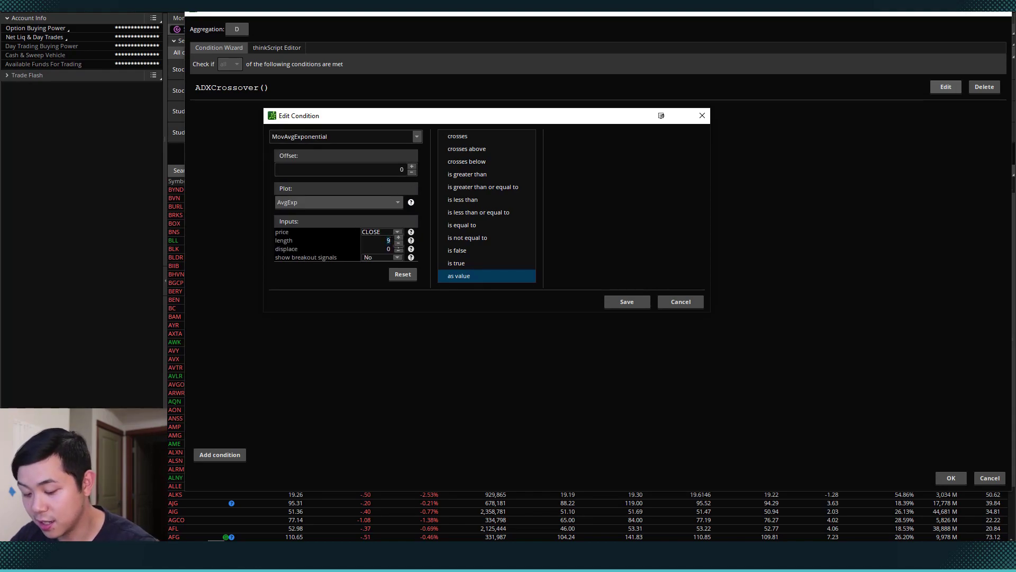
type("8")
key("Return")
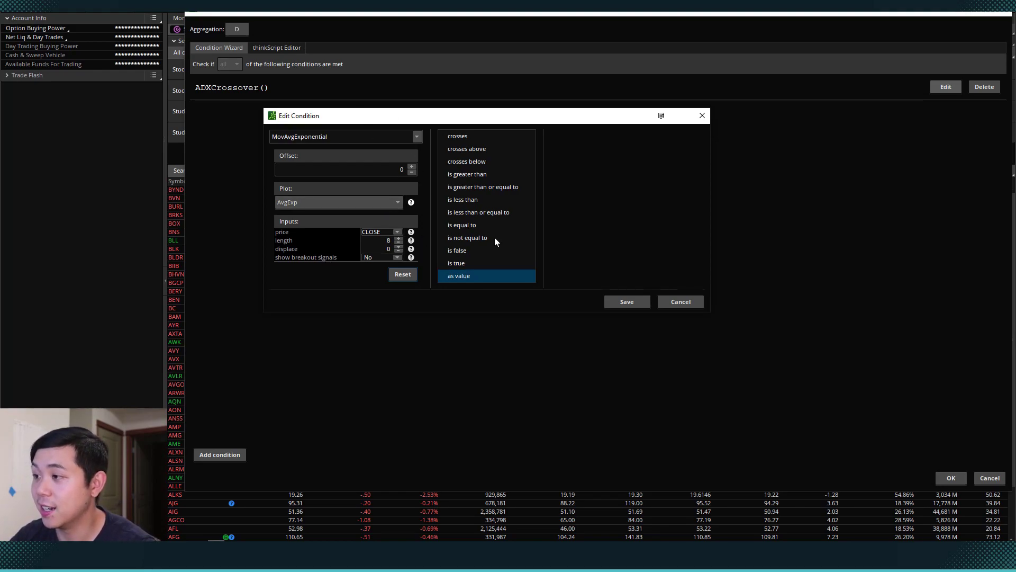
Step: Require it to be greater than a length-21 MovAvgExponential study and save the condition
left_click(490, 175)
left_click(697, 139)
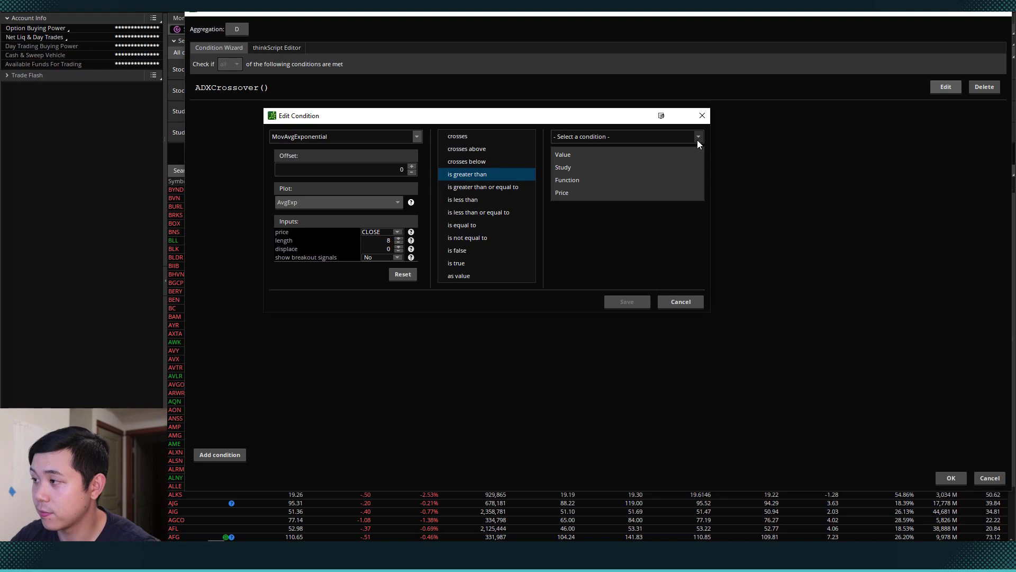
left_click(594, 168)
left_click_drag(700, 156, 700, 183)
scroll(616, 220, "down", 4)
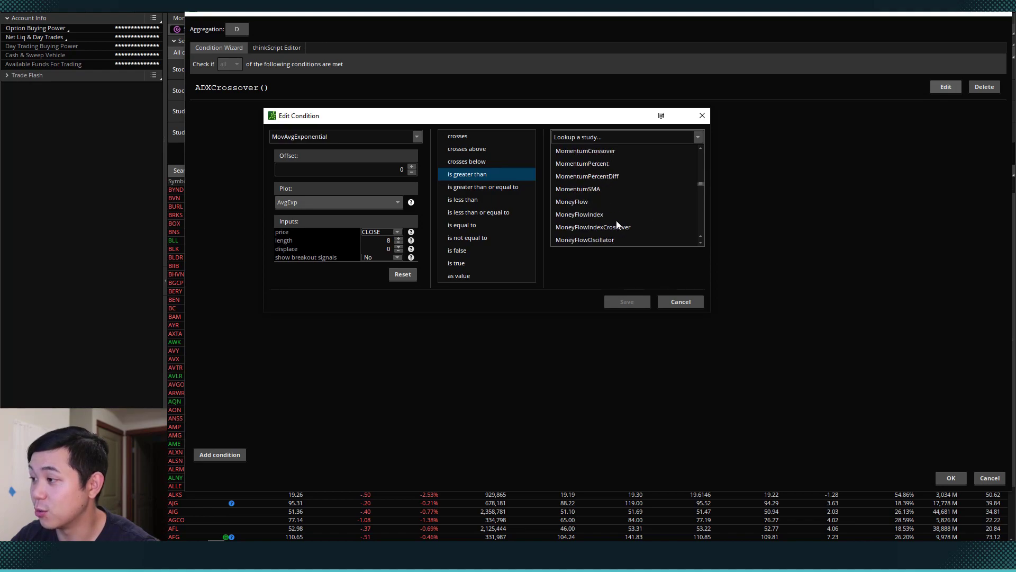
scroll(599, 228, "down", 2)
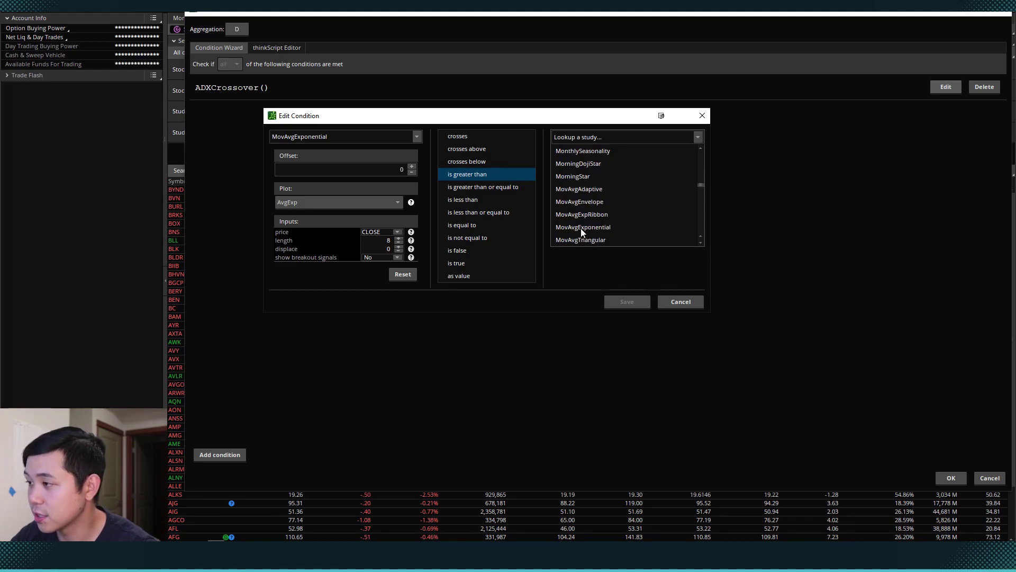
left_click(580, 228)
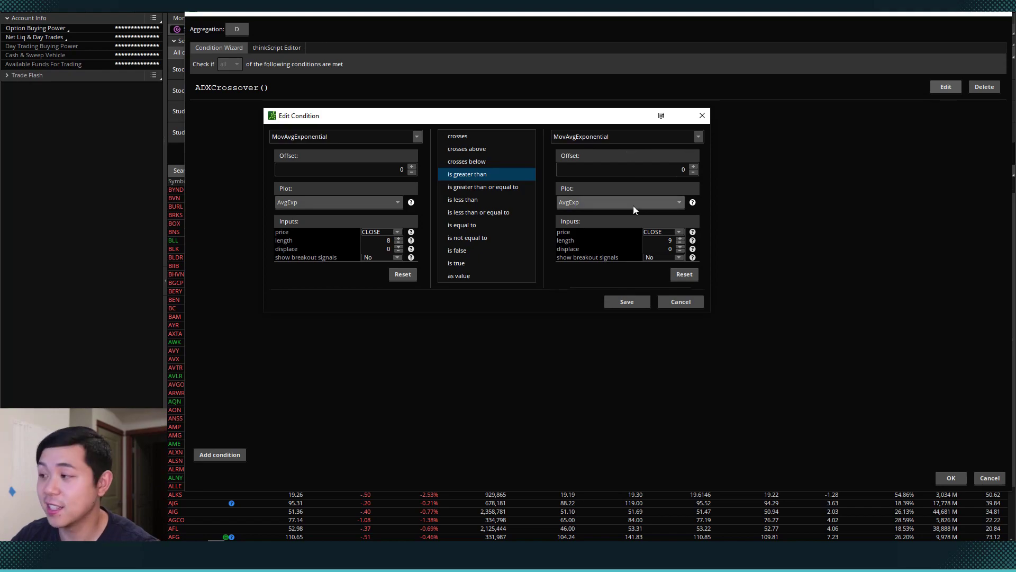
left_click(670, 240)
type("21")
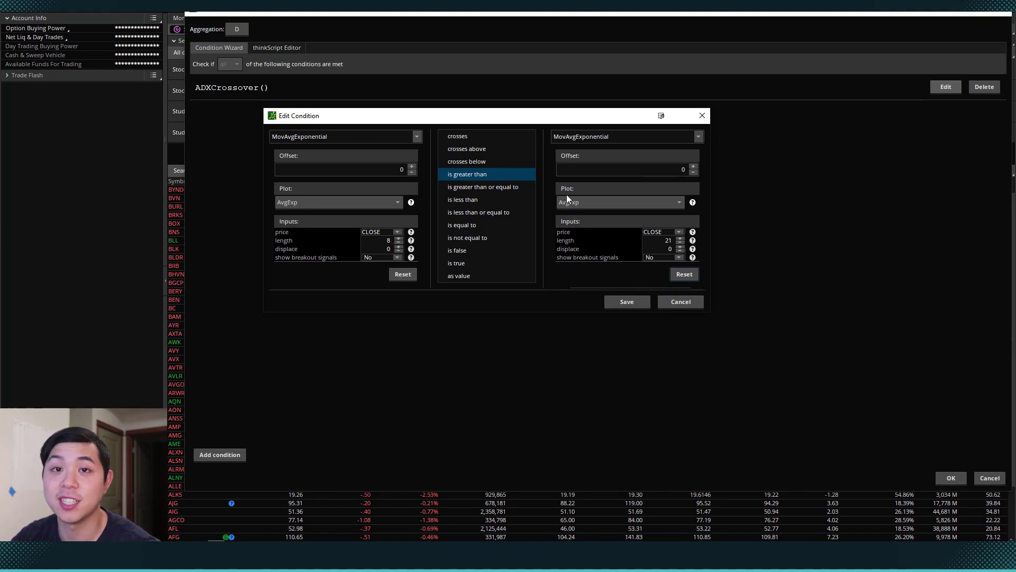
left_click(643, 302)
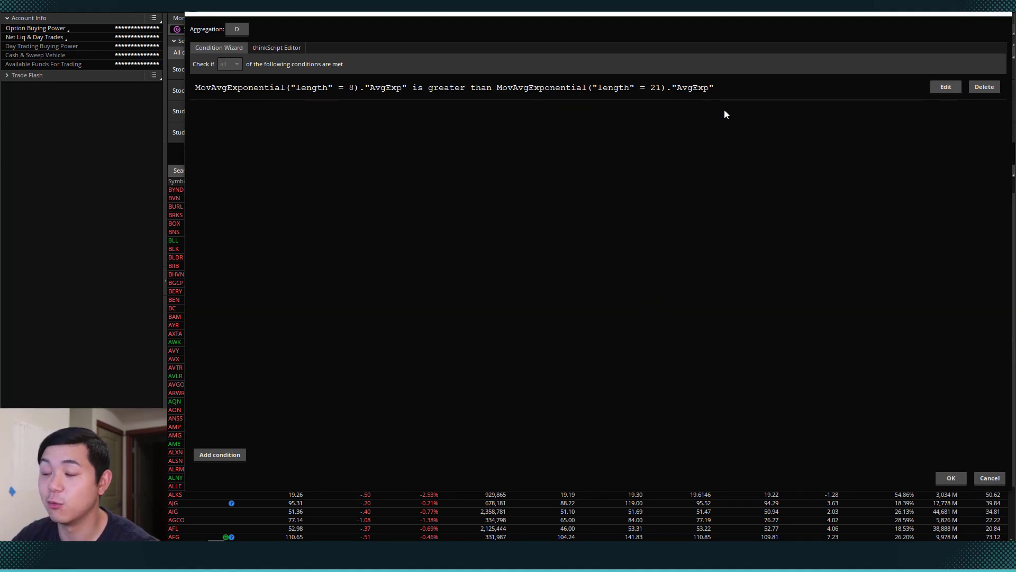
Step: Apply the EMA filter, rescan to 207 results, and save the query as SqueezeSwingWatchlist
left_click(951, 479)
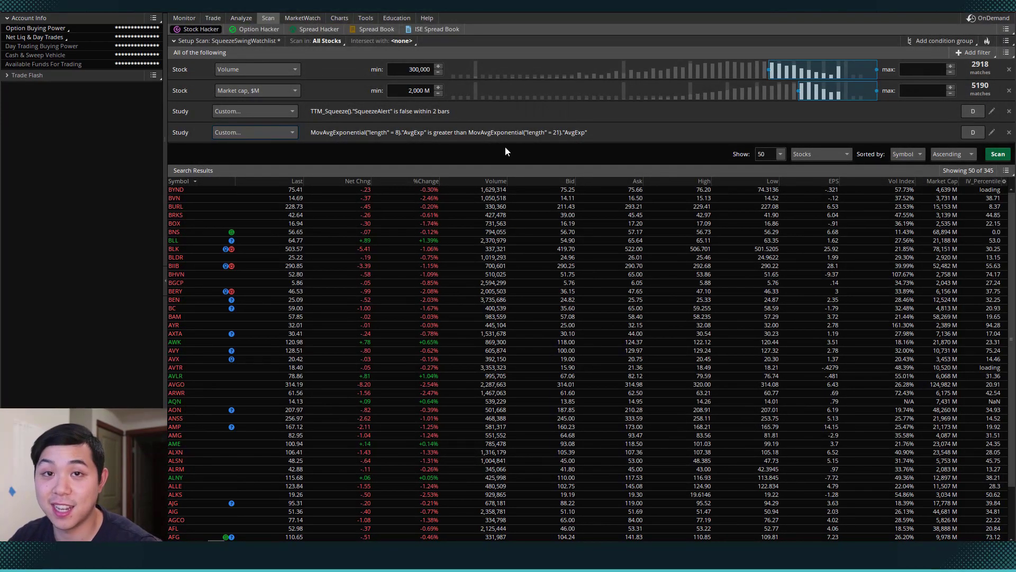
left_click(998, 154)
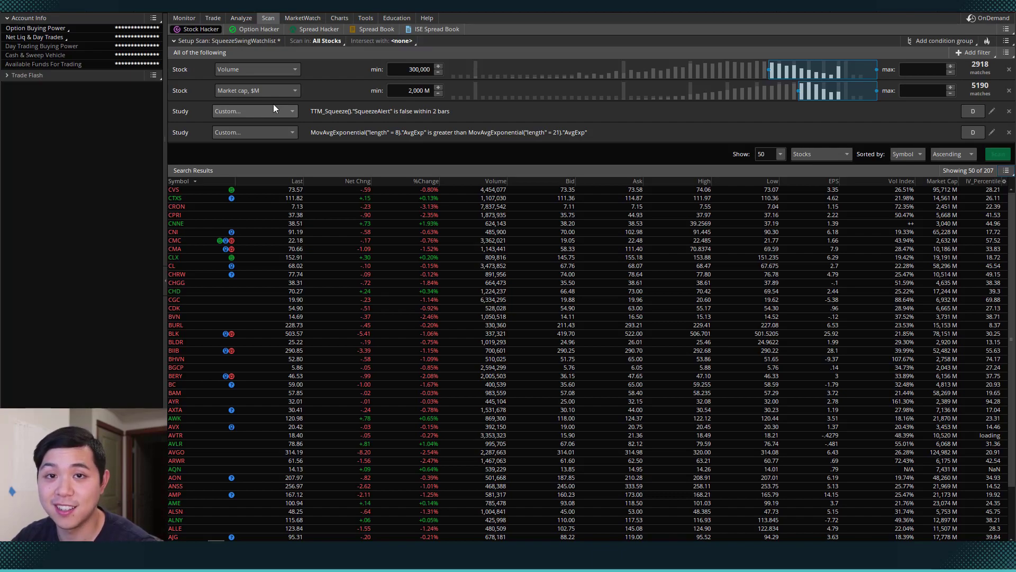
left_click(1007, 41)
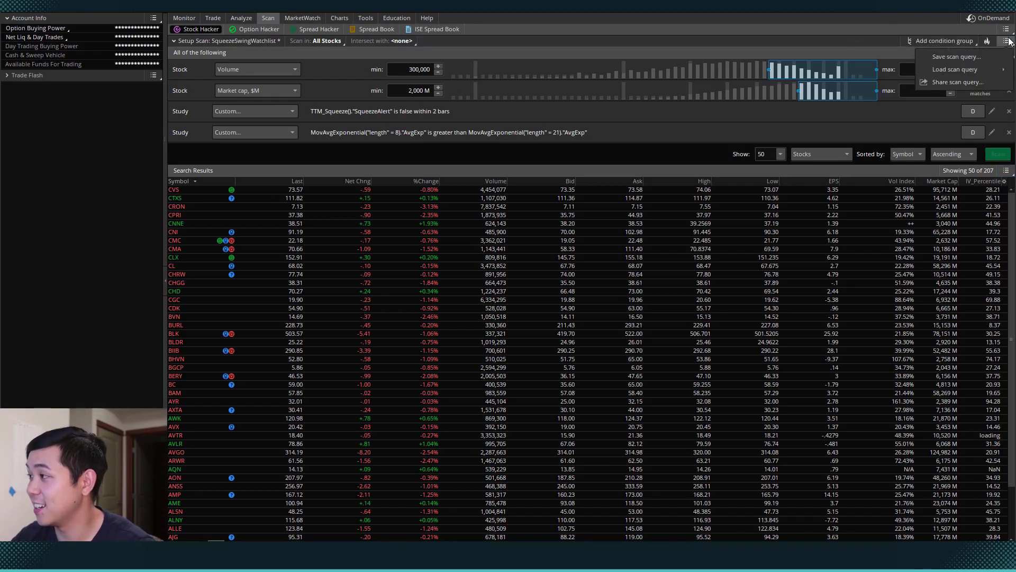
left_click(989, 56)
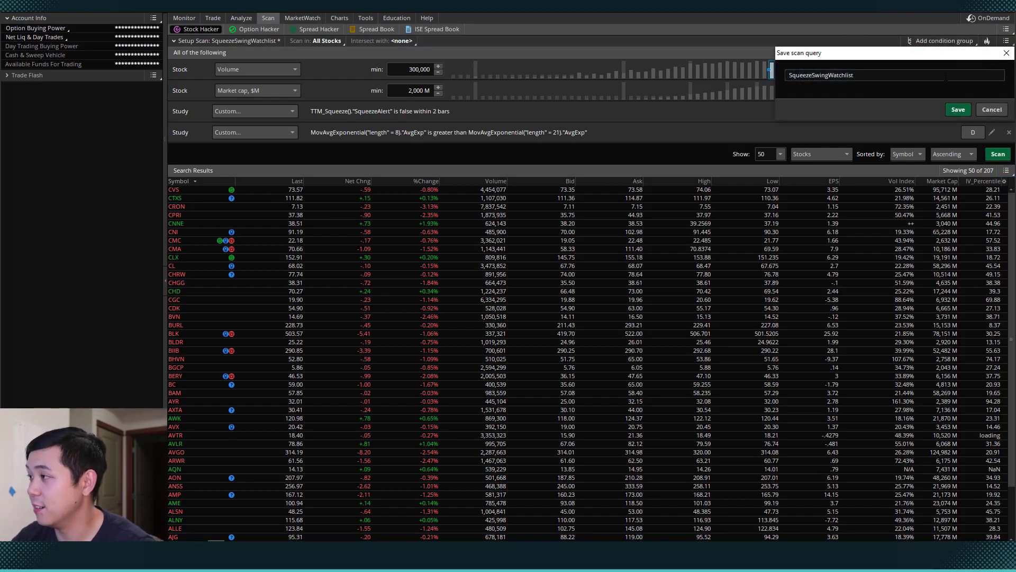
left_click(957, 111)
left_click(918, 111)
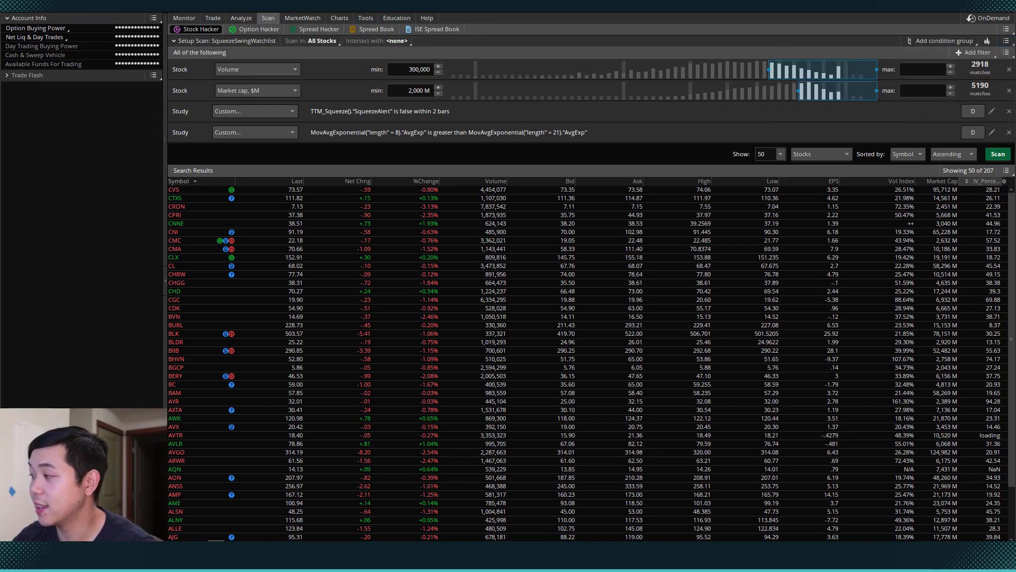
Step: Show the Charts view with the detached watchlist window placed at the top-left
left_click(344, 21)
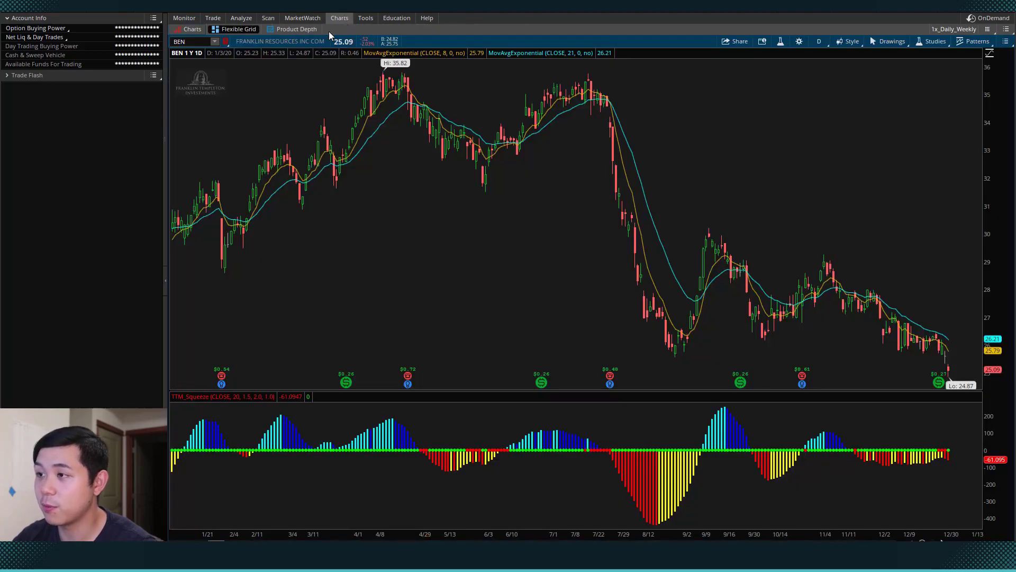
key("alt+Tab")
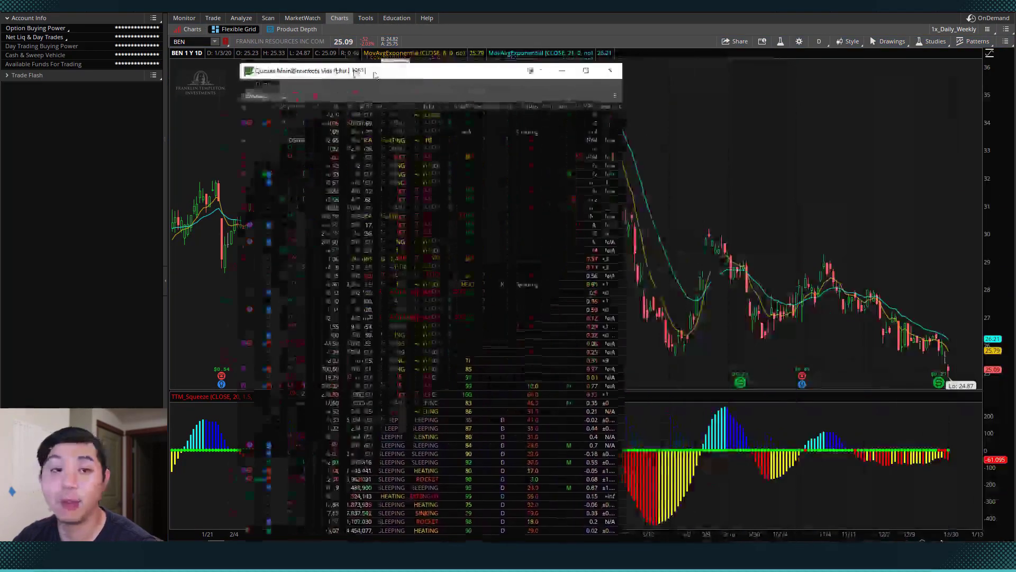
left_click_drag(454, 68, 137, 14)
Step: Chart AAXN and the next four watchlist symbols, then go back to the scan setup
left_click(112, 51)
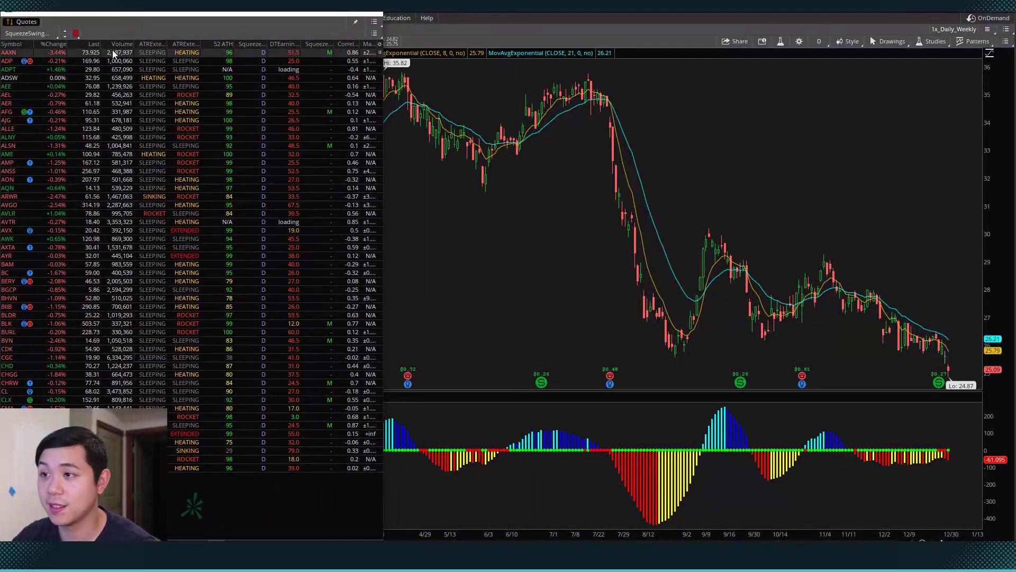
key("Down")
key("Down")
key("Down")
key("Down")
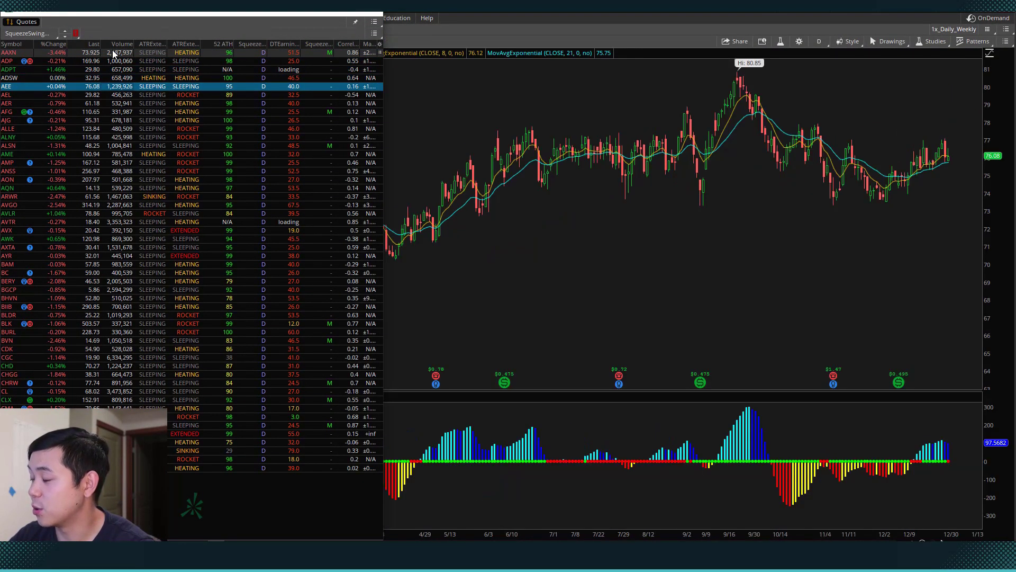
key("Down")
key("Down")
key("Down")
key("Down")
key("Down")
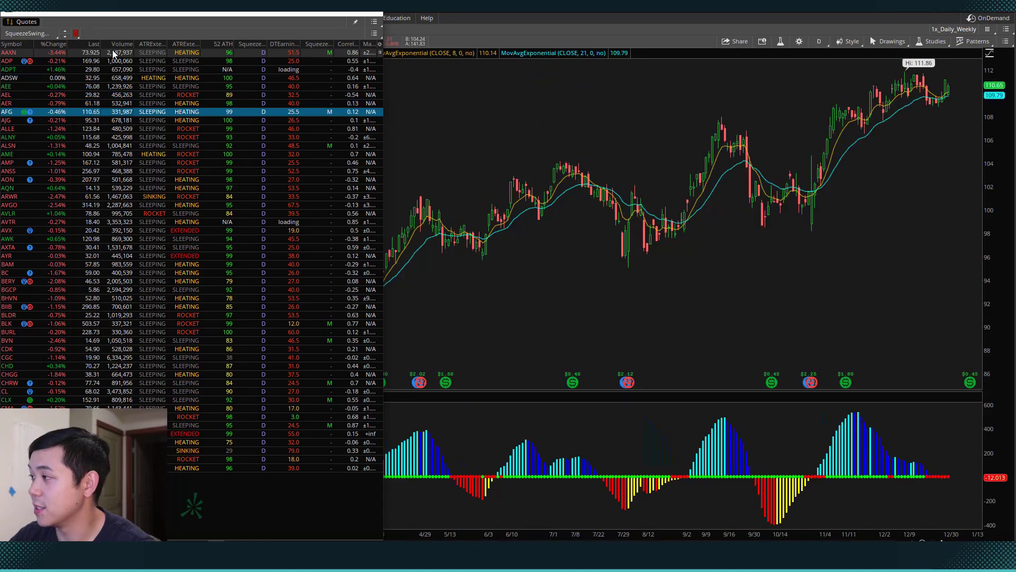
key("Down")
key("Down")
key("Down")
key("Down")
key("Down")
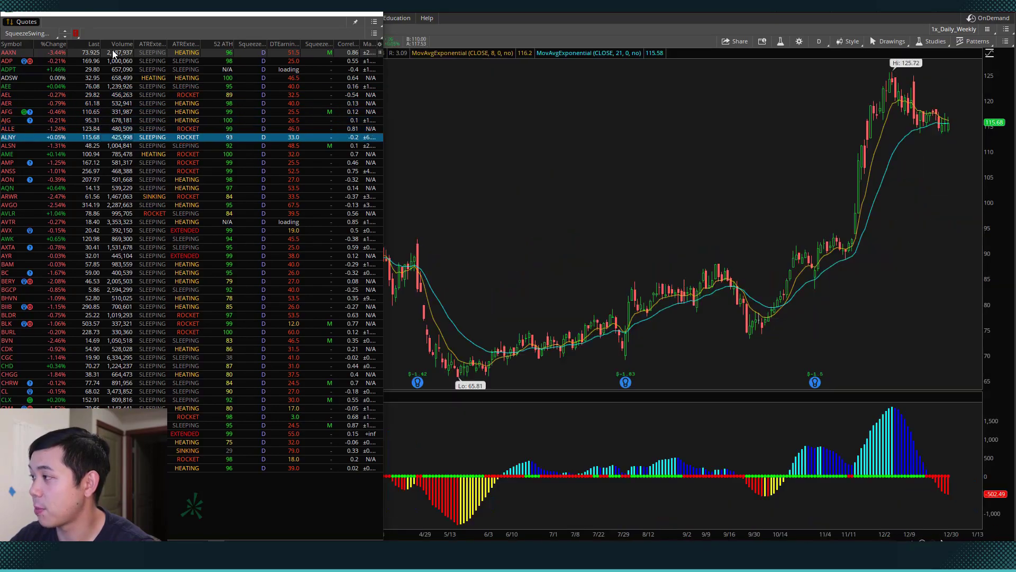
key("Down")
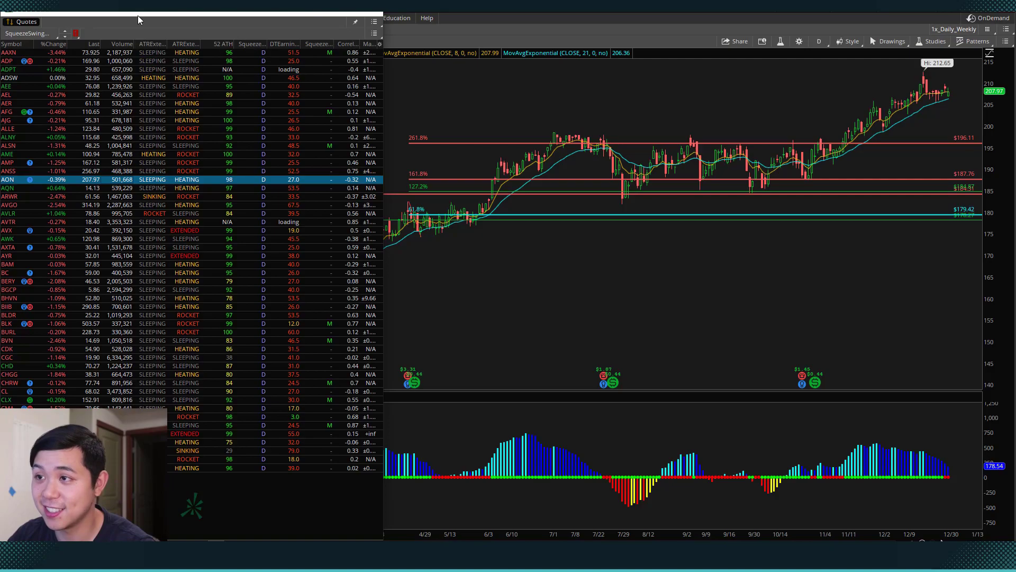
left_click_drag(136, 15, 1015, 64)
left_click(269, 19)
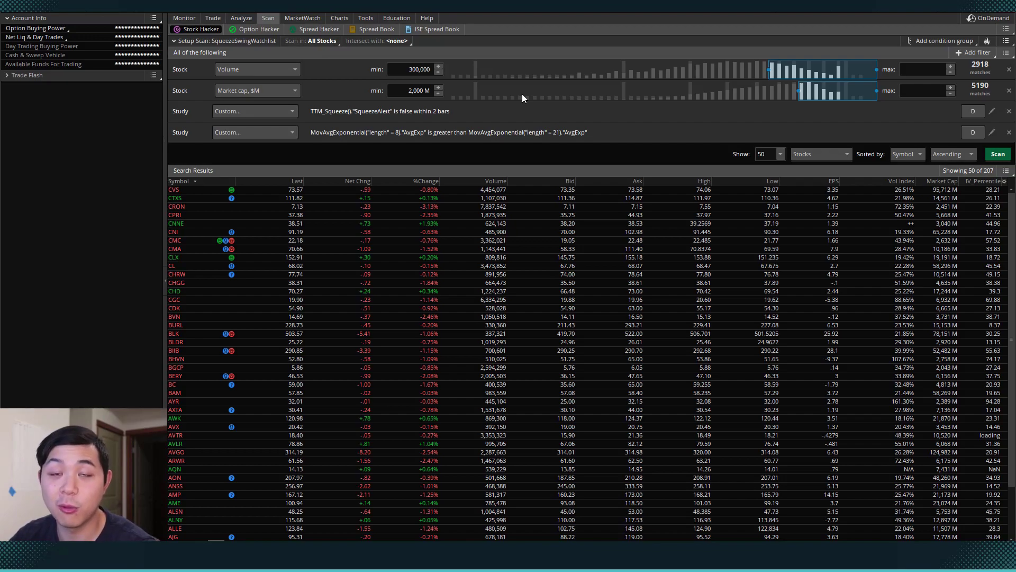
Step: Add a trial Book Value Per Share fundamental filter, browse its metrics, then remove it
left_click(965, 50)
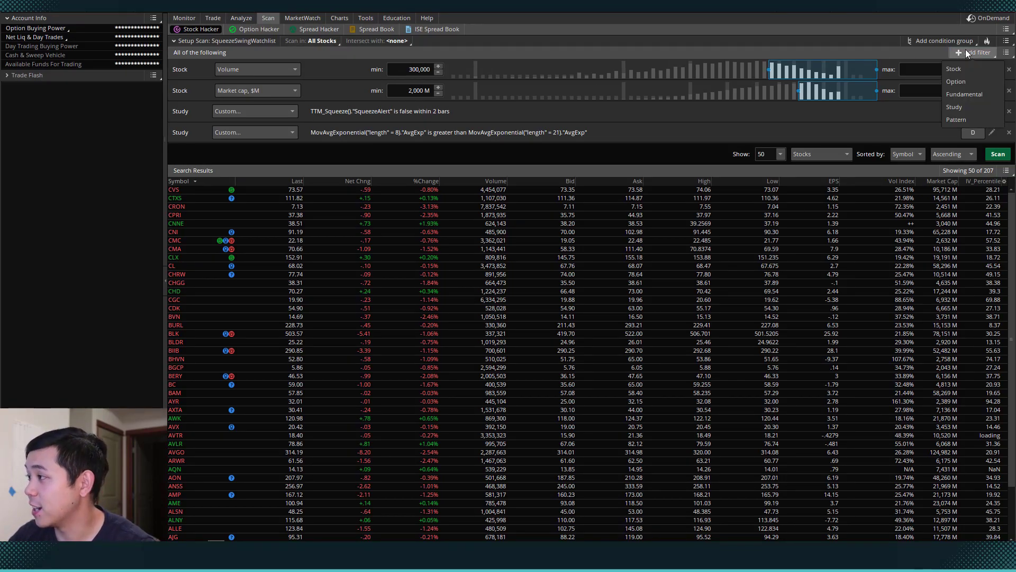
left_click(975, 96)
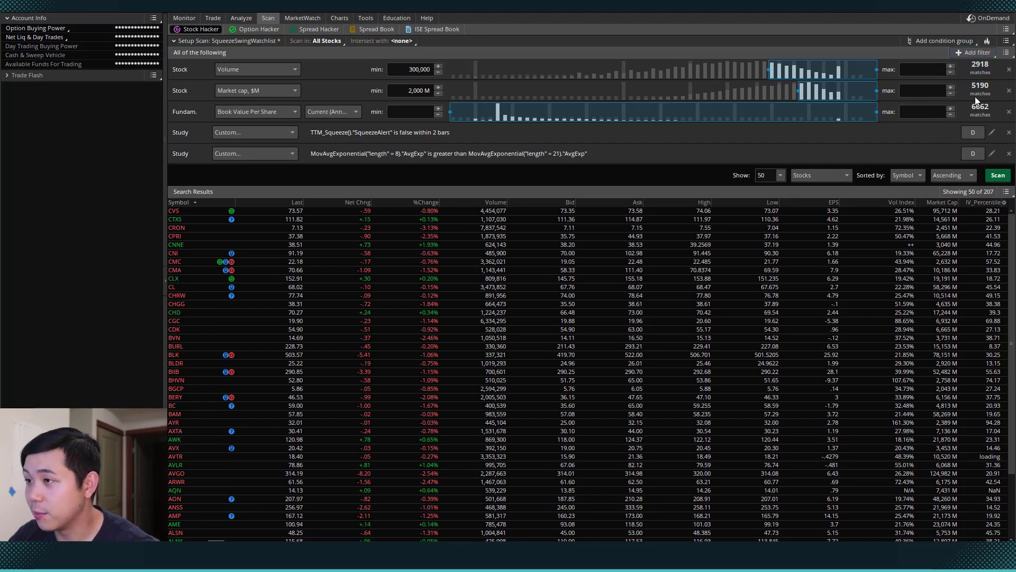
left_click(285, 114)
scroll(270, 154, "down", 10)
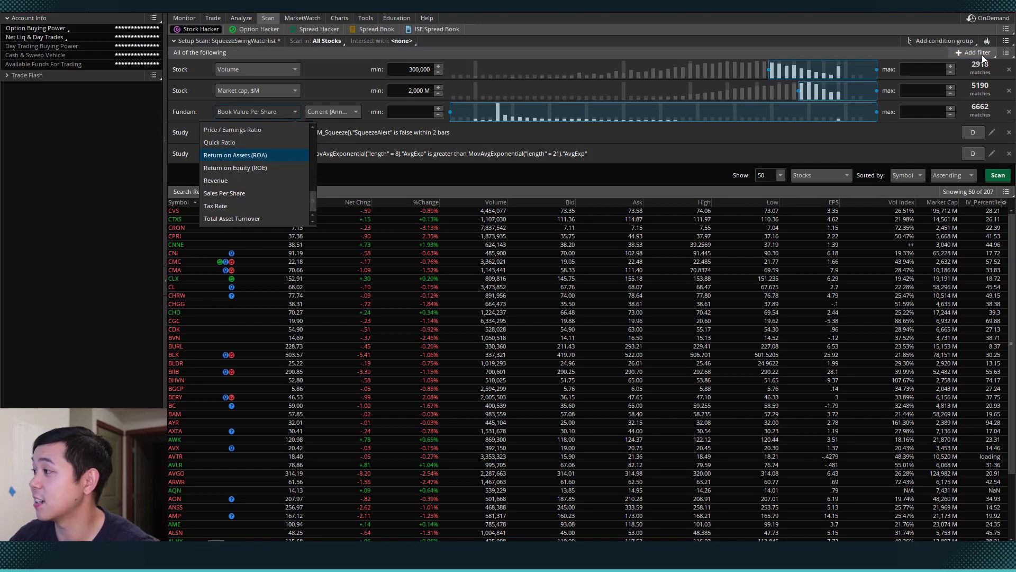
key("Escape")
left_click(1008, 113)
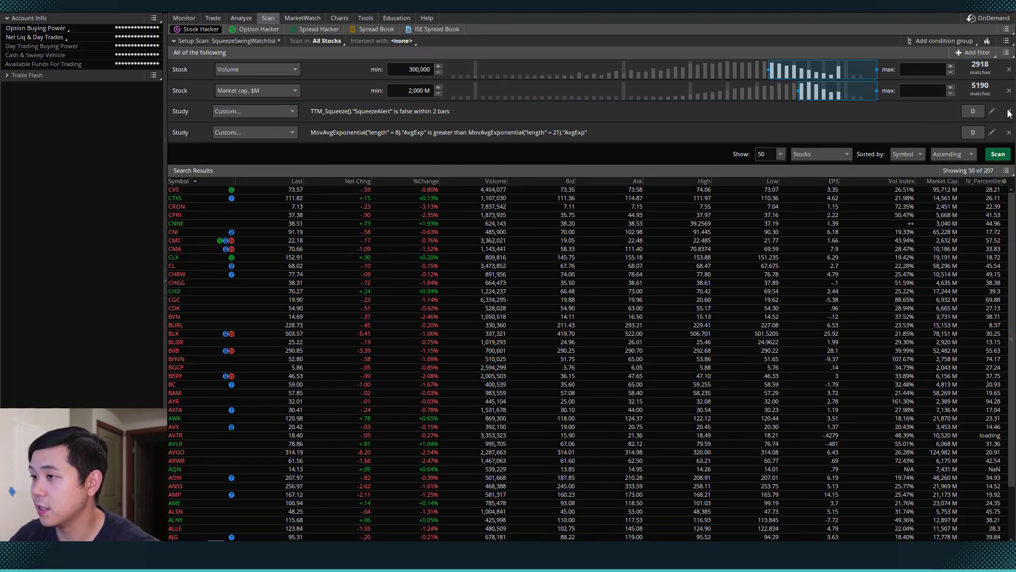
Step: Add a trial Back vol stock filter, browse its fields, then remove it
left_click(974, 52)
left_click(975, 69)
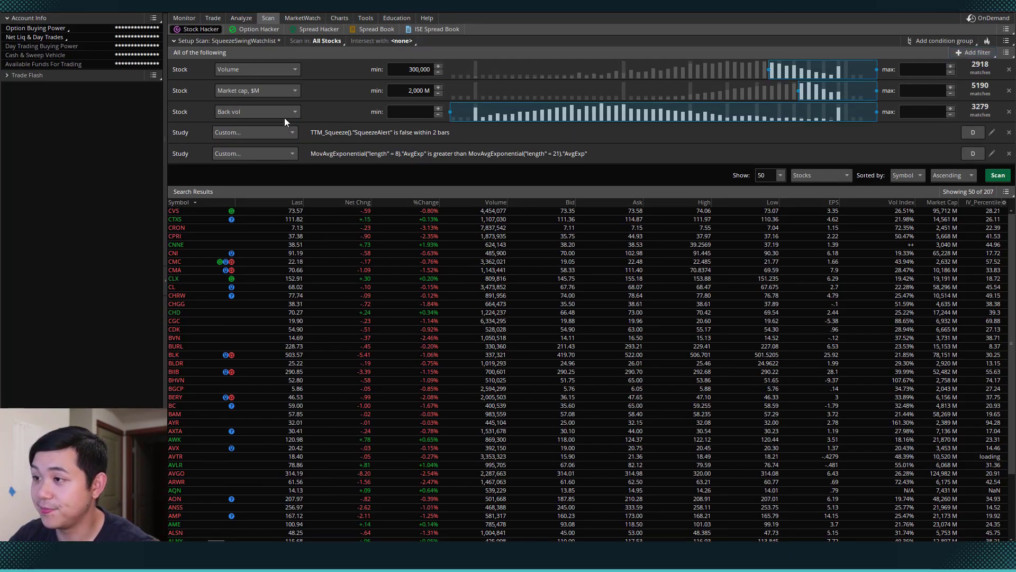
left_click(284, 111)
scroll(251, 161, "down", 10)
scroll(249, 161, "up", 1)
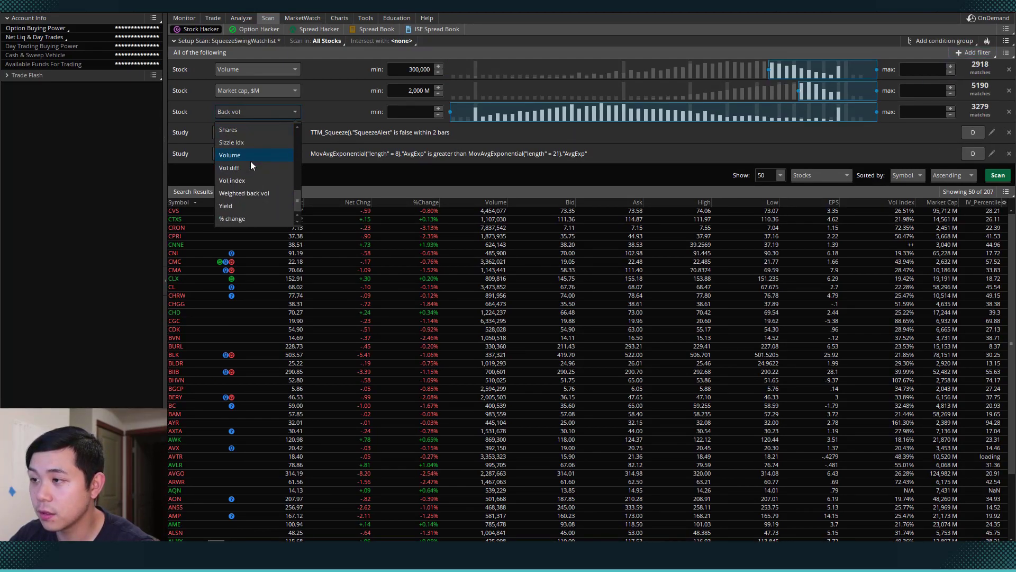
key("Escape")
left_click(1008, 112)
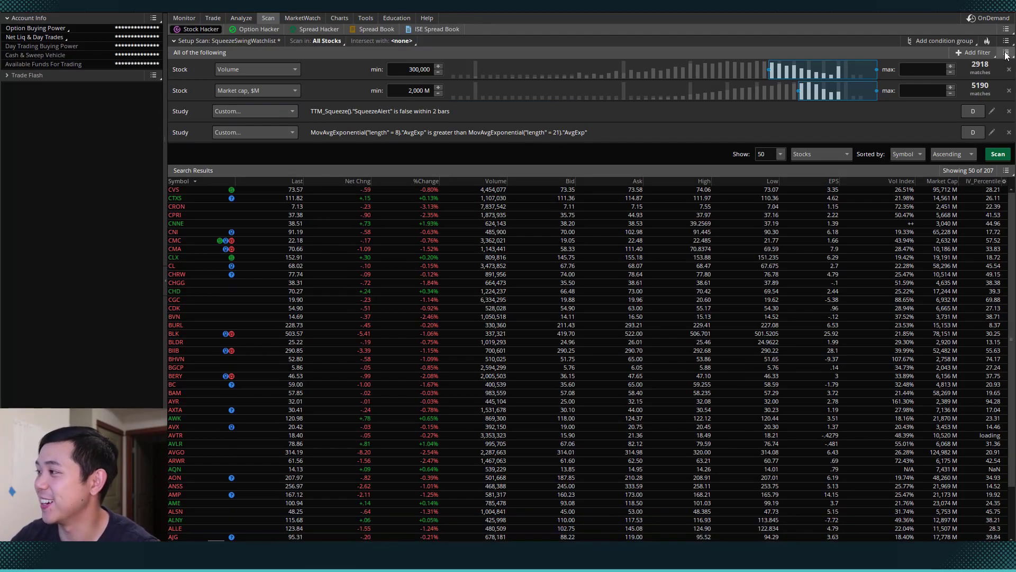
left_click(977, 52)
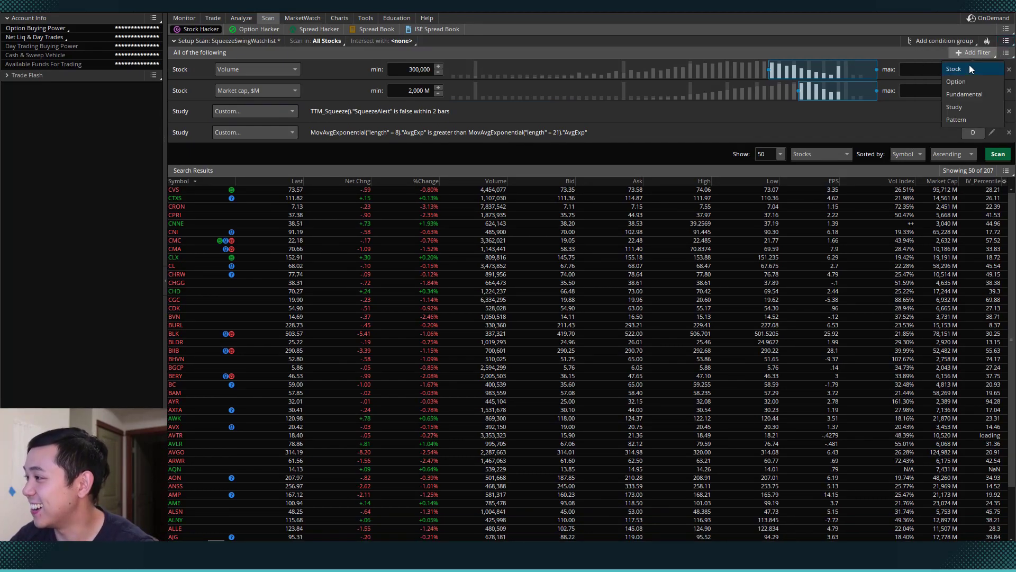
Step: Add a Near_High_Lows study row from Price Performance with Month aggregation and a 10 percent threshold
left_click(967, 106)
left_click(281, 154)
mouse_move(267, 169)
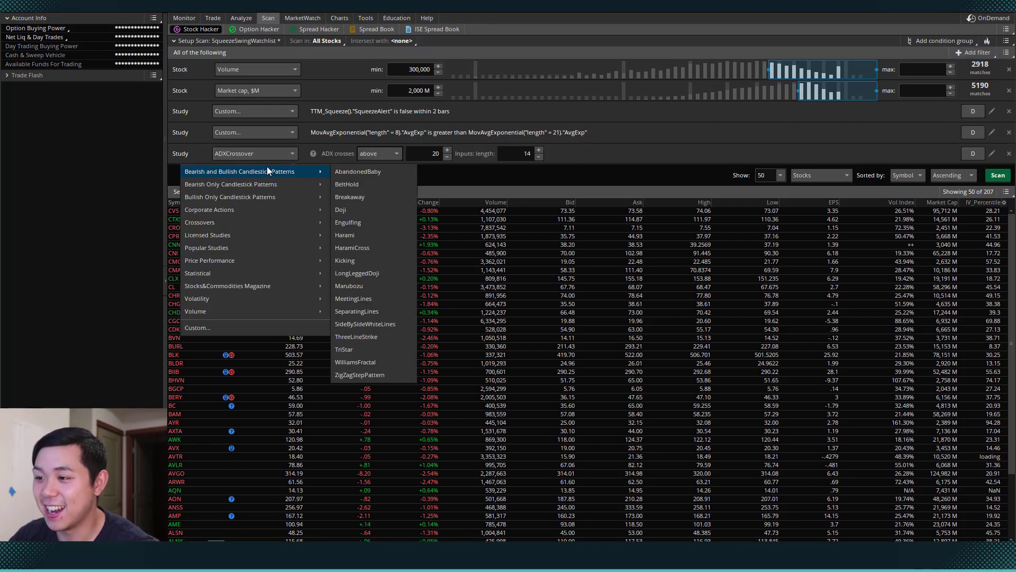
mouse_move(235, 260)
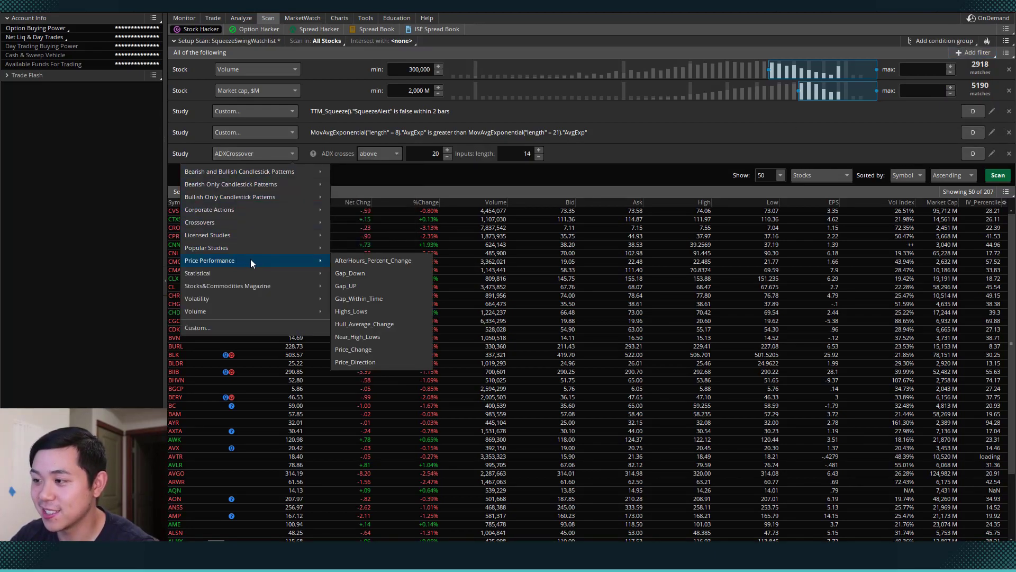
left_click(373, 338)
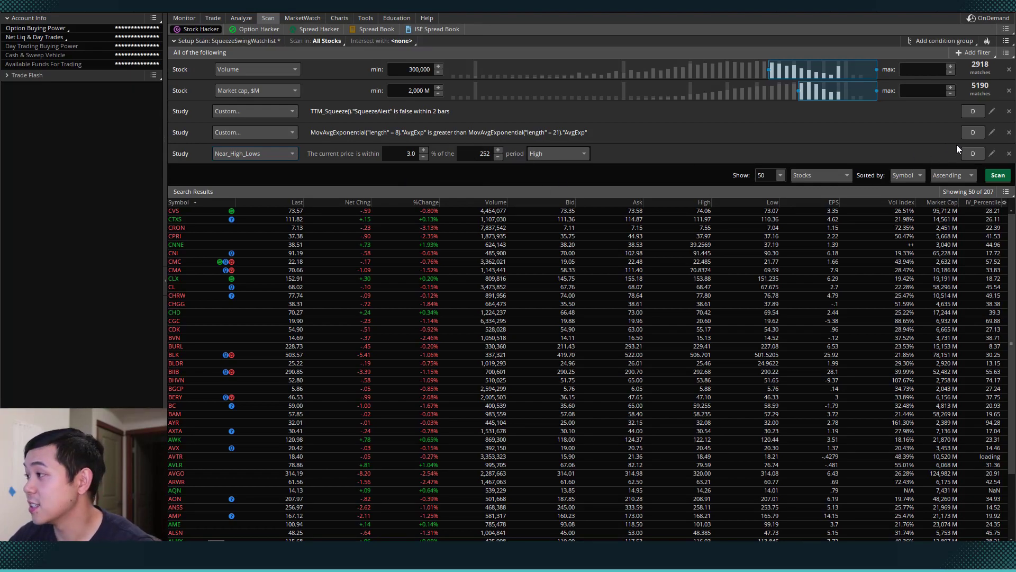
left_click(969, 152)
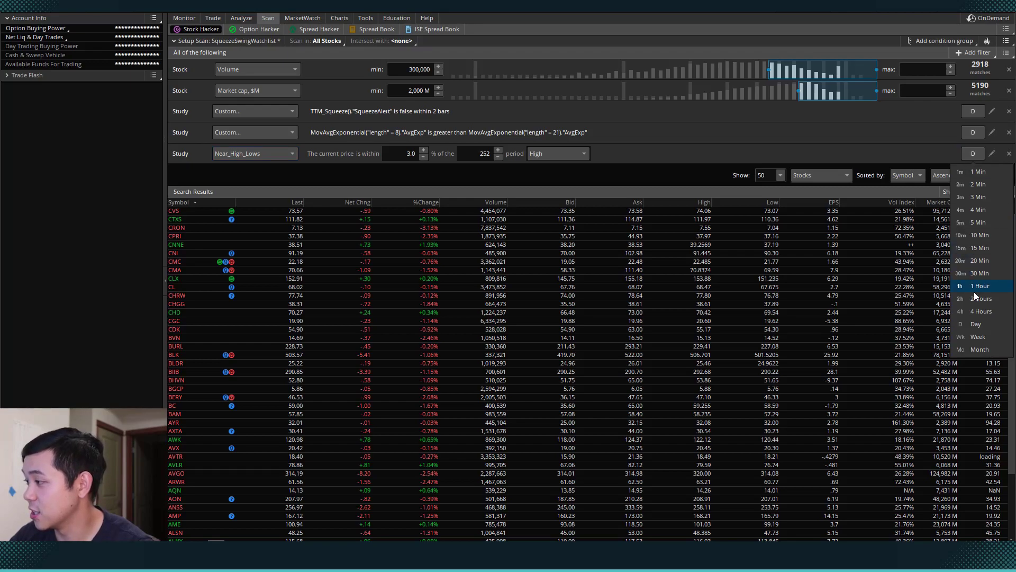
left_click(979, 350)
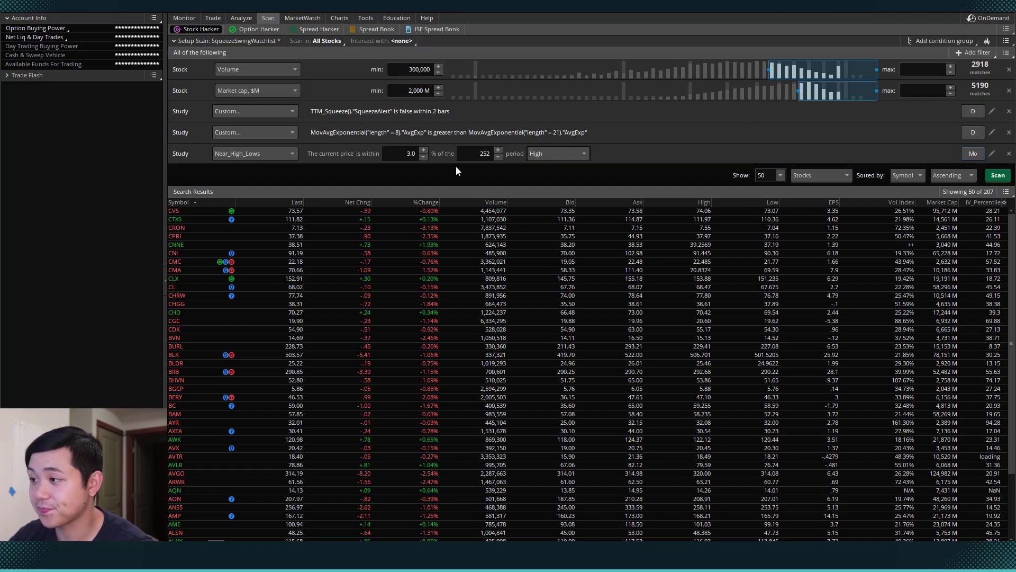
left_click(404, 150)
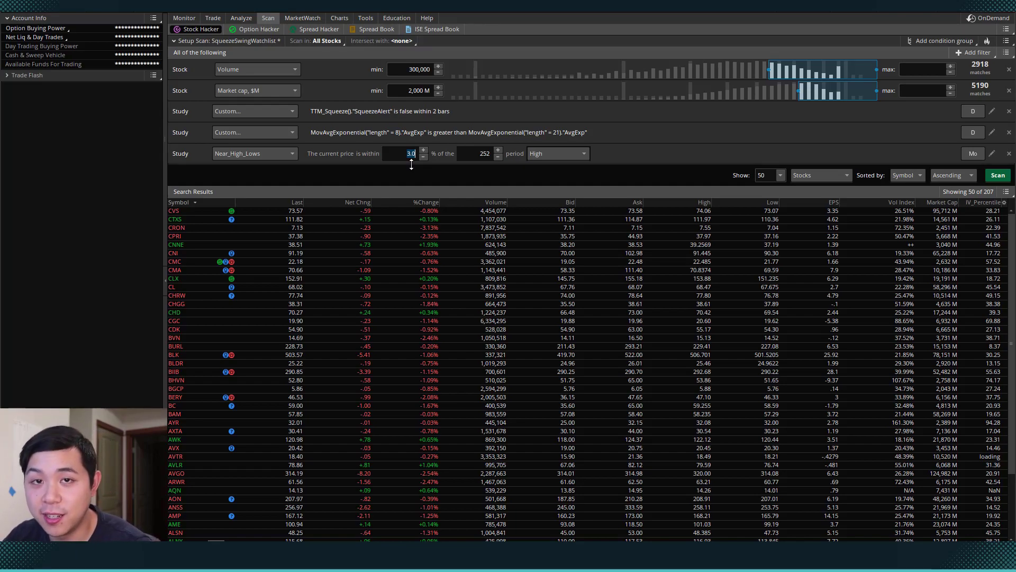
type("10")
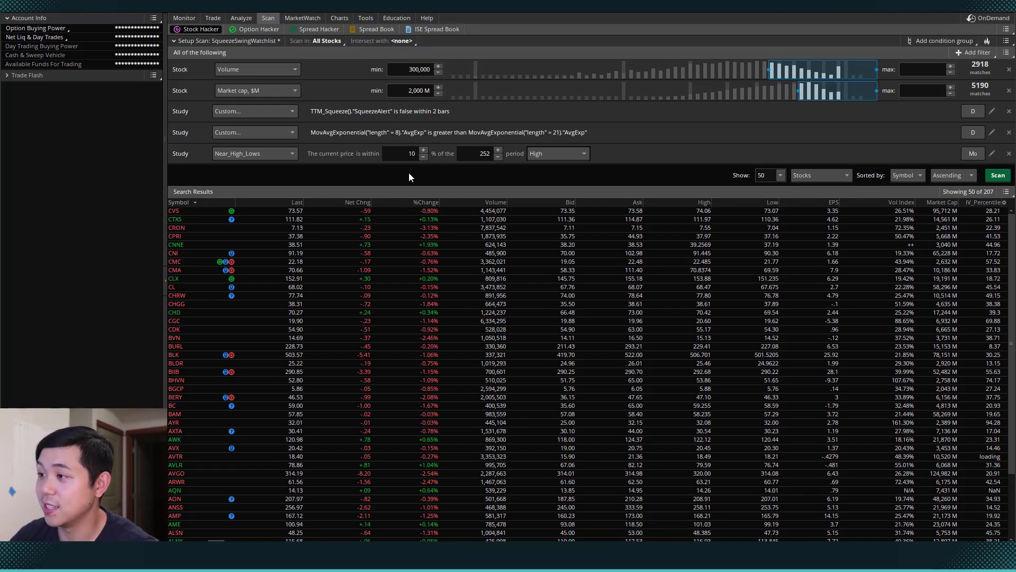
Step: Rescan at 10 percent, try weekly bars, then settle Near_High_Lows on daily bars for 140 results
left_click(989, 176)
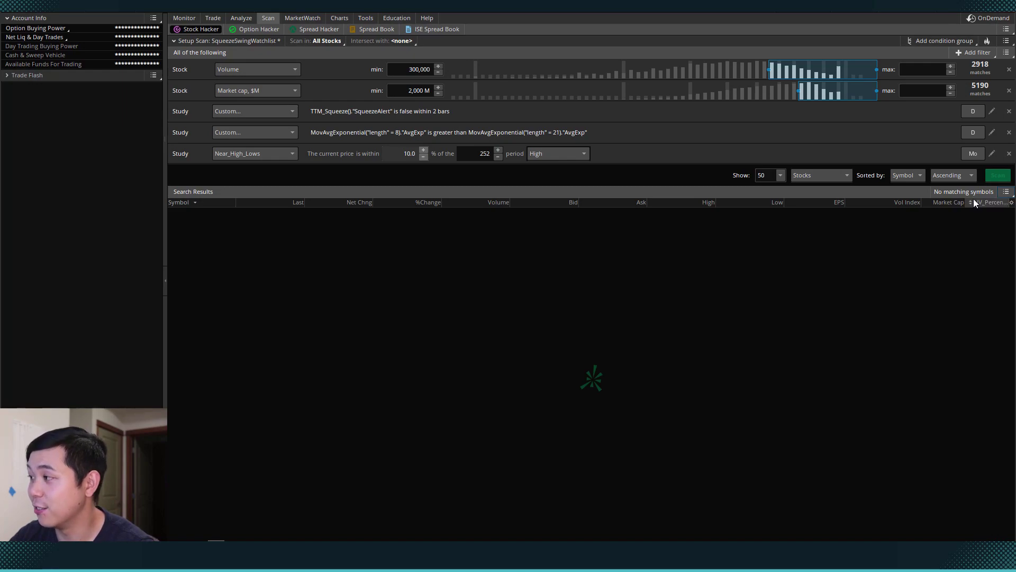
left_click(981, 158)
left_click(974, 336)
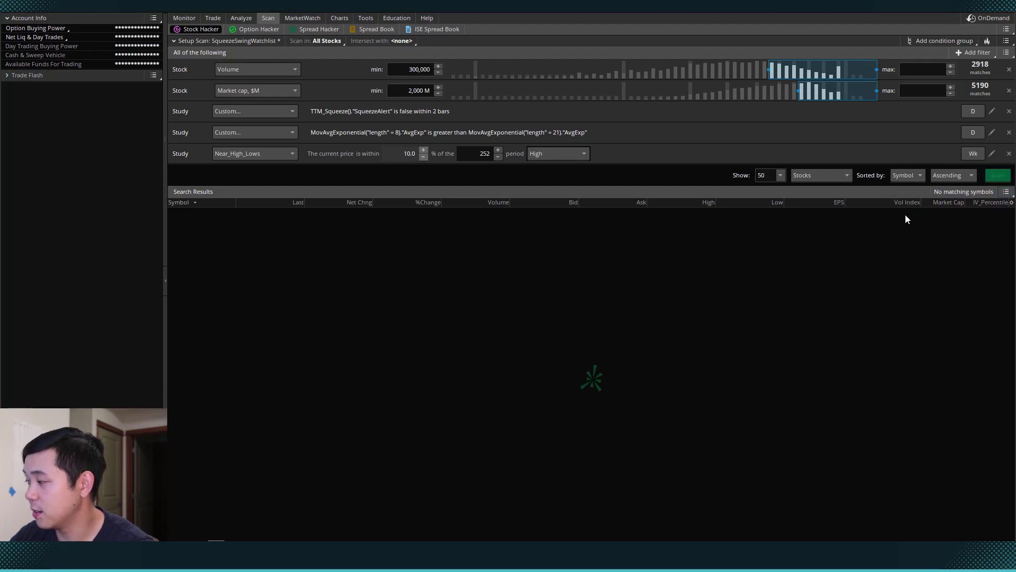
left_click(965, 154)
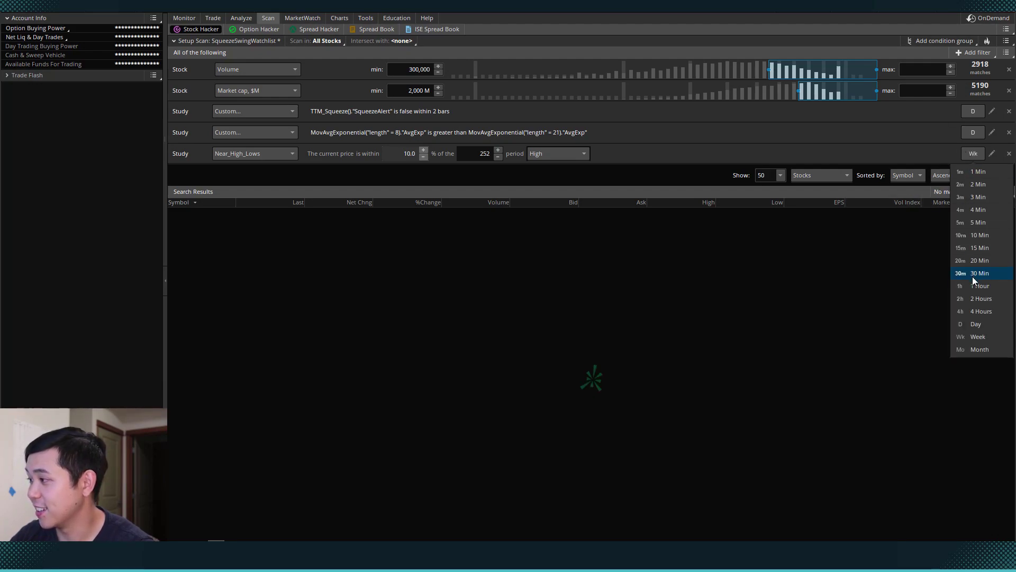
left_click(979, 326)
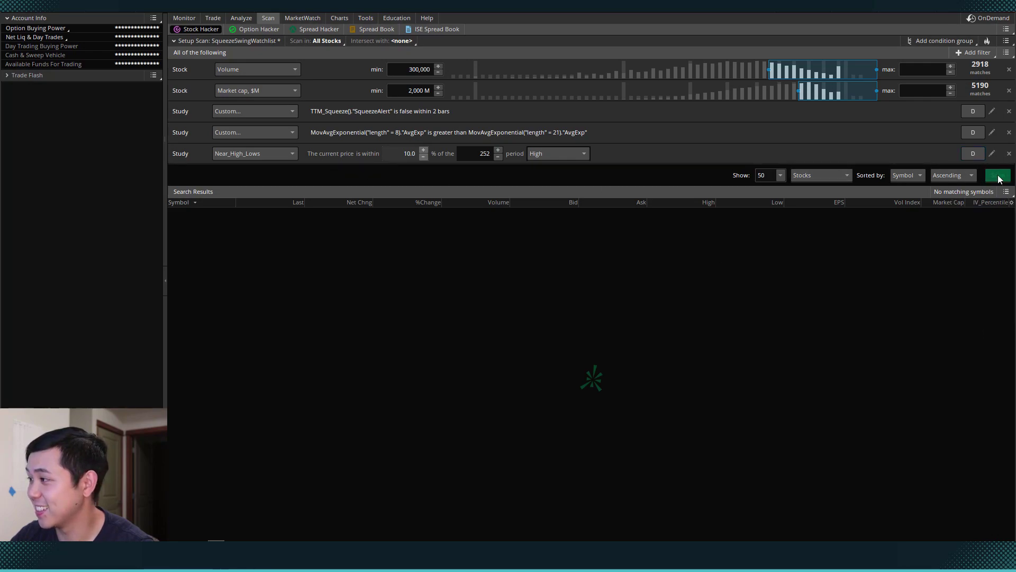
left_click(978, 154)
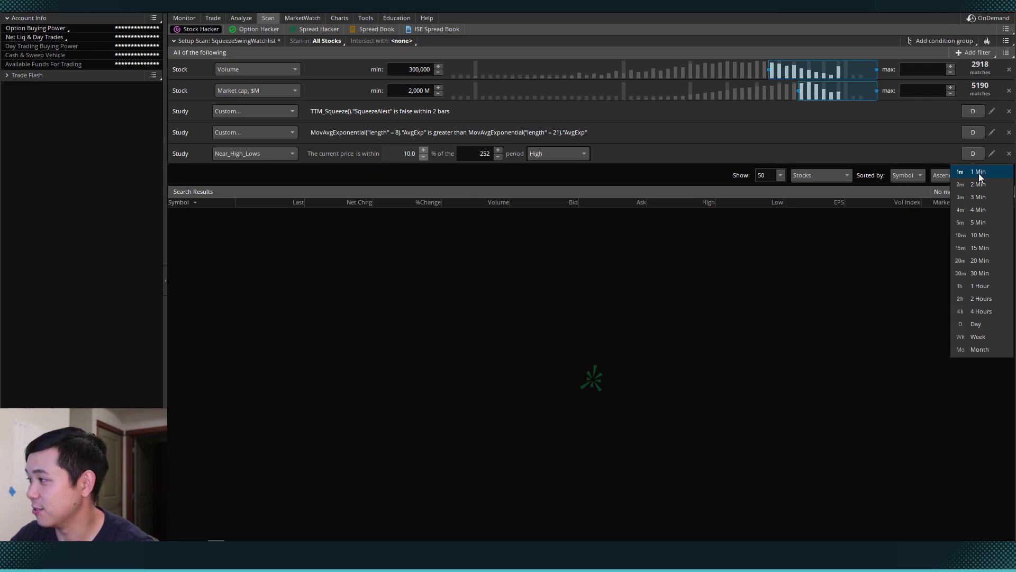
left_click(977, 325)
left_click(978, 154)
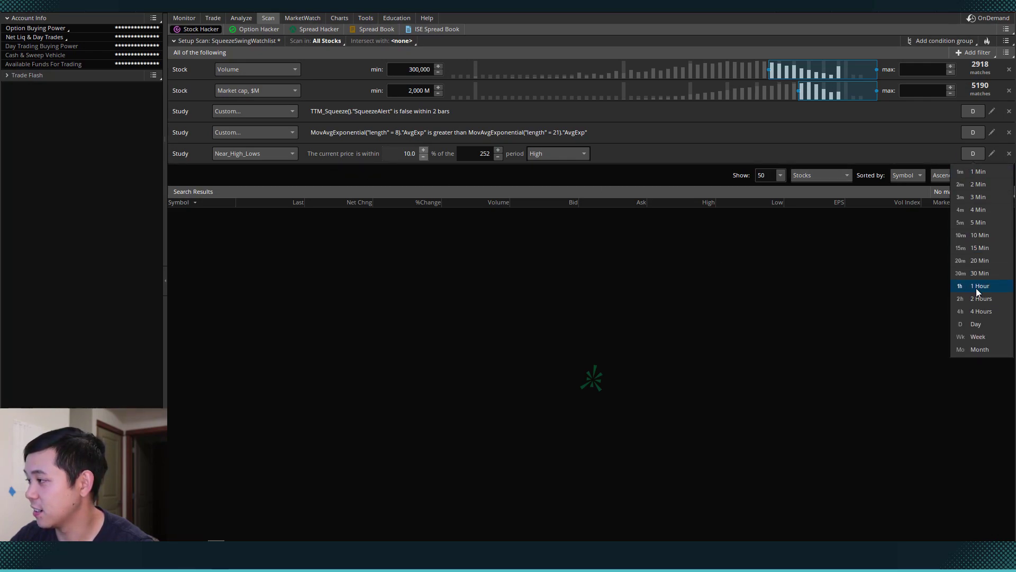
left_click(974, 153)
left_click(975, 153)
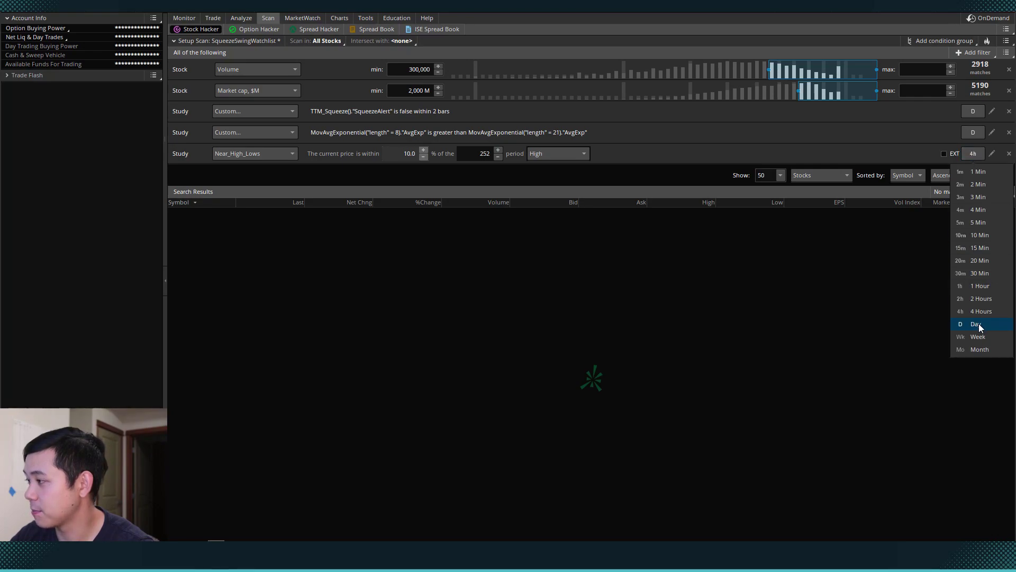
left_click(979, 323)
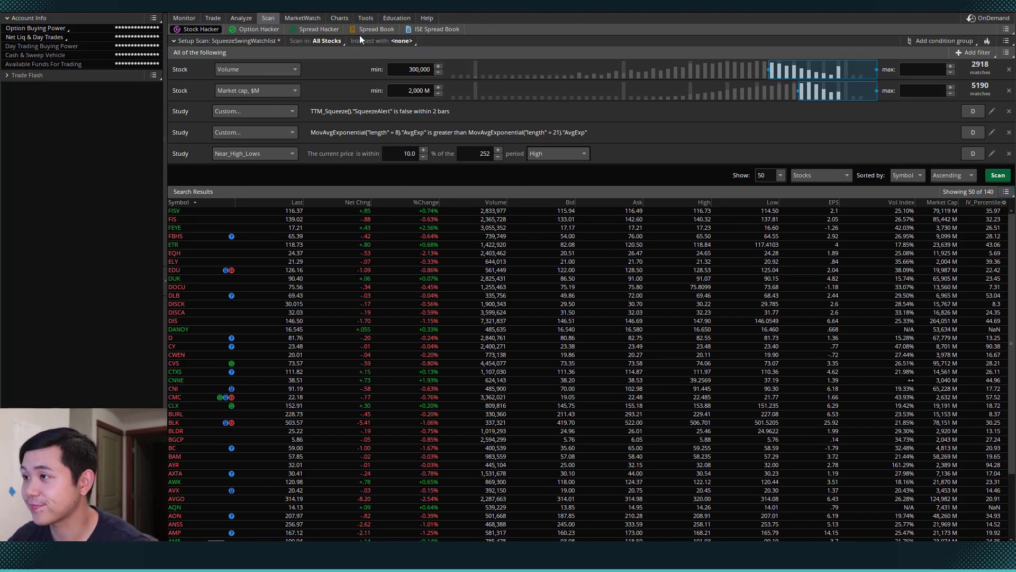
Step: Save the updated scan over the existing SqueezeSwingWatchlist query, confirming the overwrite
left_click(1006, 42)
left_click(976, 55)
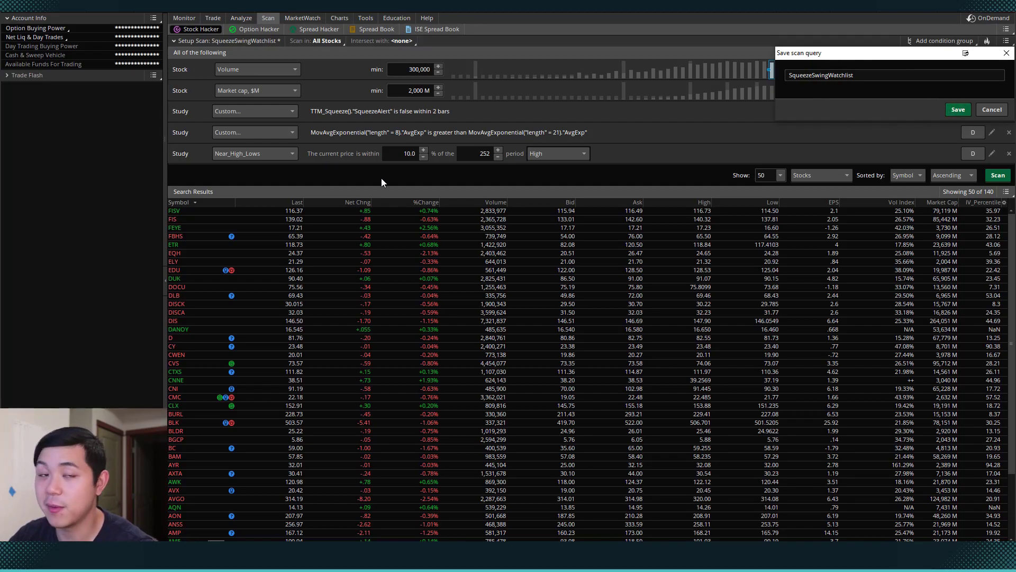
left_click(957, 112)
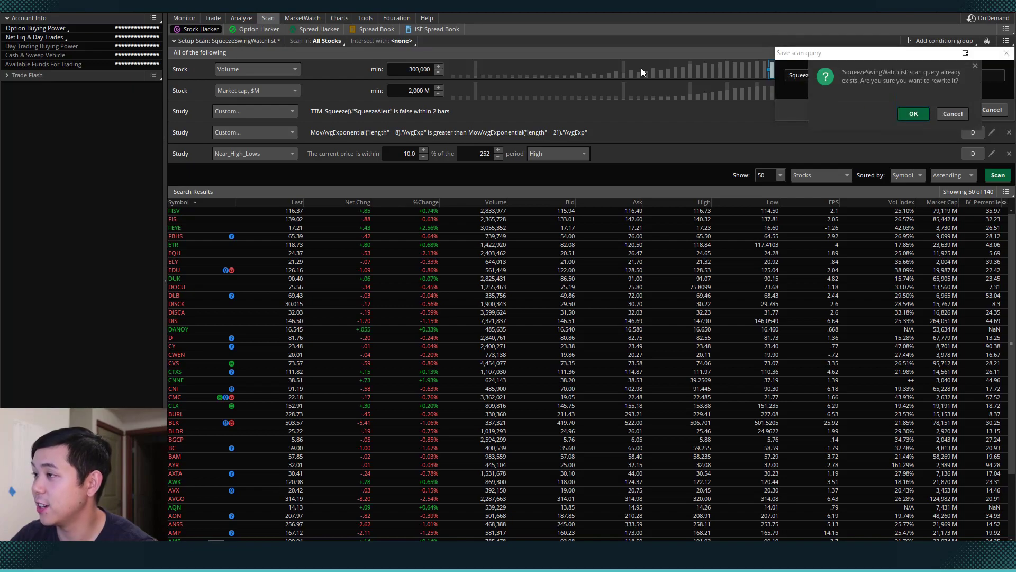
left_click(914, 114)
Step: In the Charts view, chart AVGO and then AAXN from the linked watchlist
left_click(340, 18)
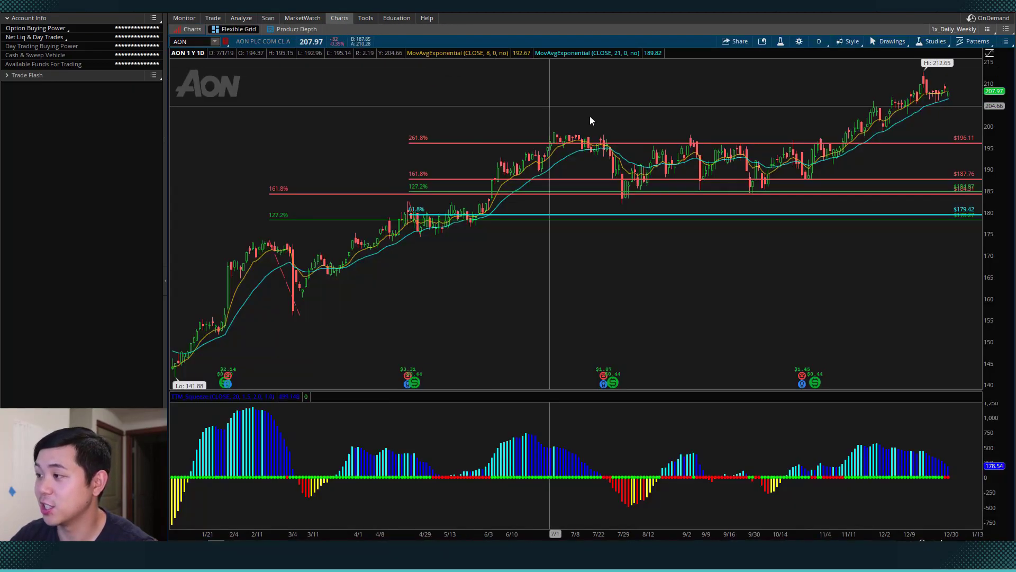
key("alt+Tab")
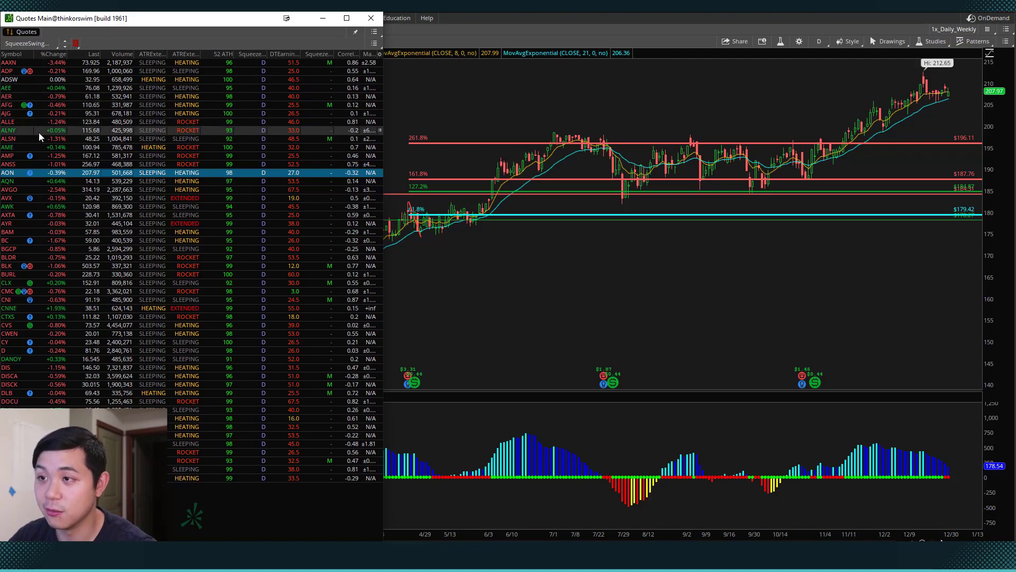
left_click(19, 192)
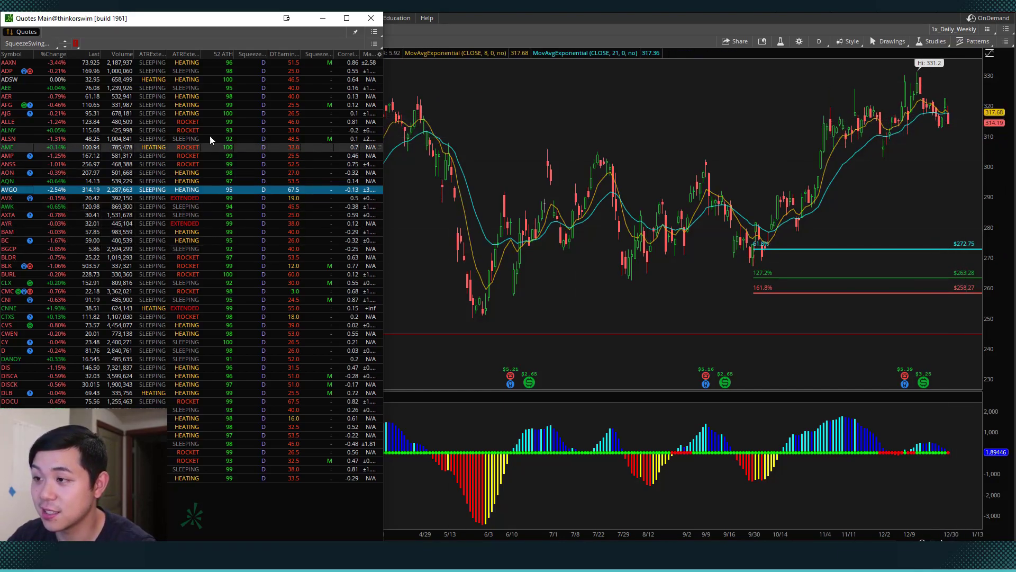
left_click(137, 64)
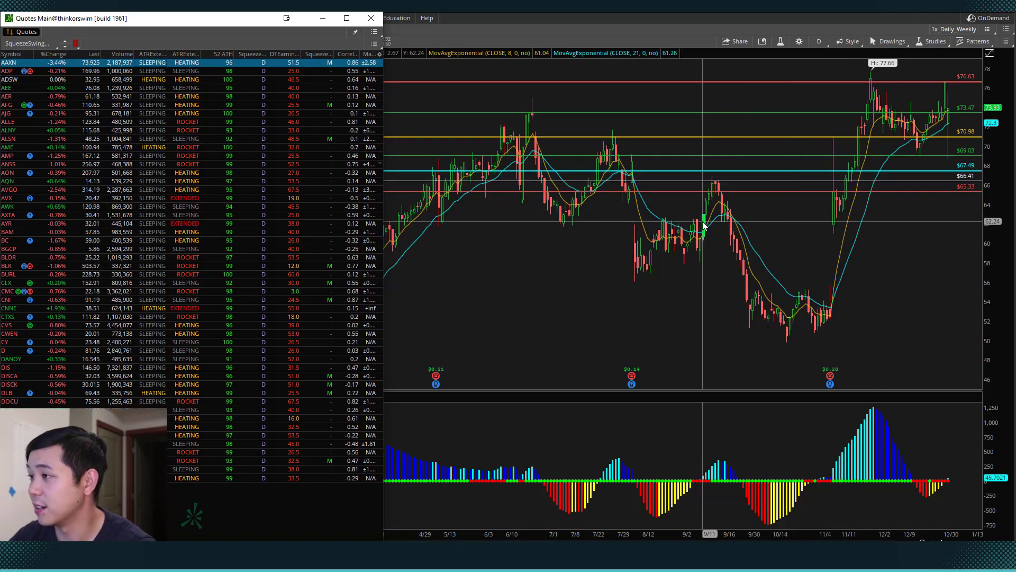
Step: Clear the drawing set to remove all Fibonacci drawings from AAXN's chart
left_click(576, 274)
right_click(510, 229)
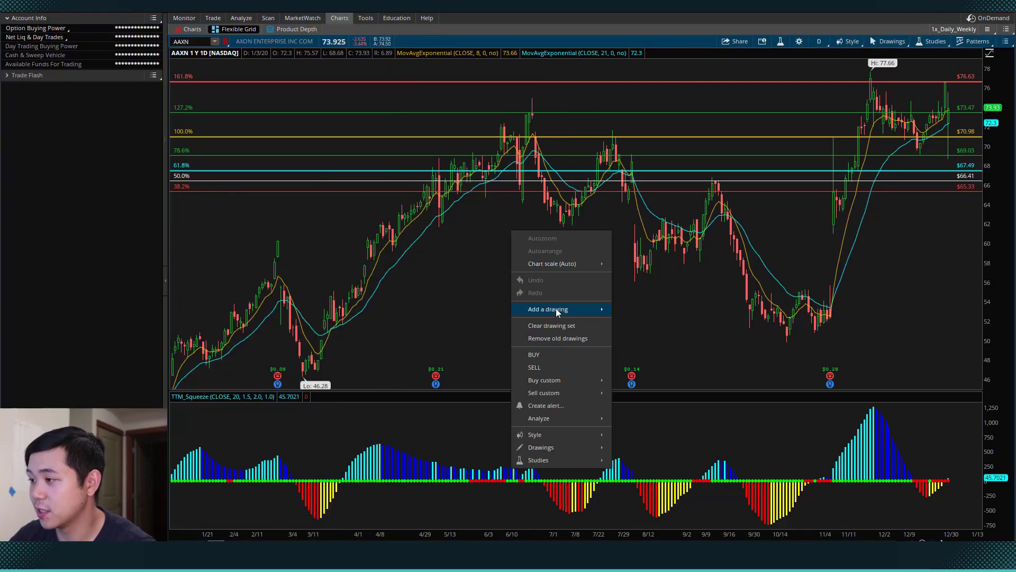
left_click(555, 325)
left_click(540, 54)
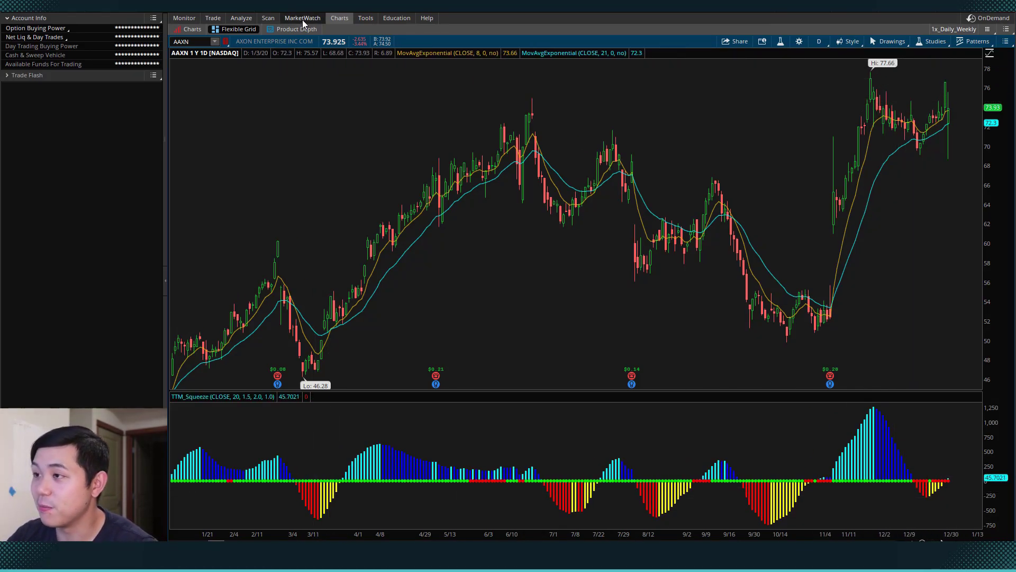
Step: Open the Quotes watchlist from MarketWatch and dock it at the top-left of the chart
mouse_move(302, 20)
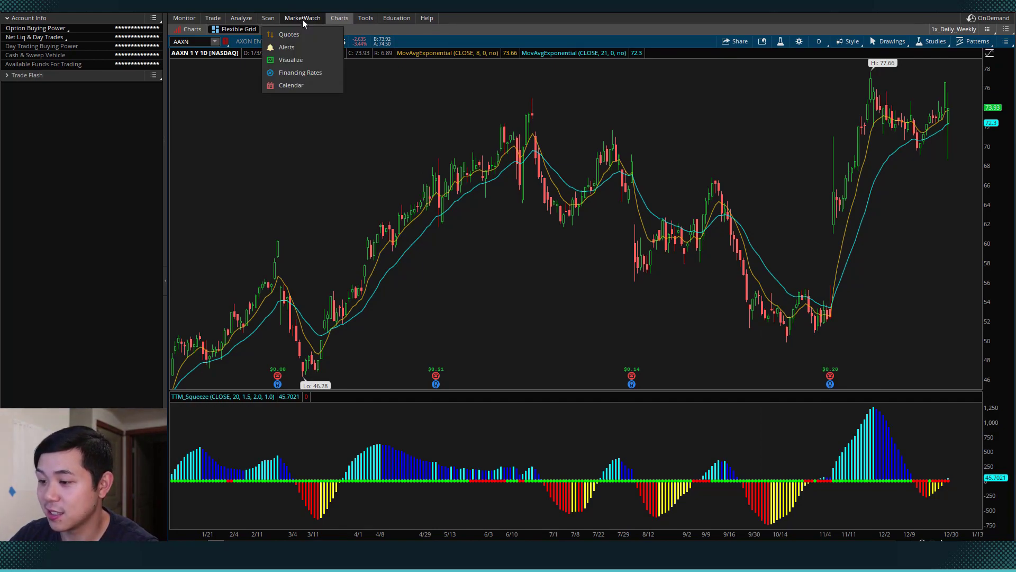
left_click(289, 34)
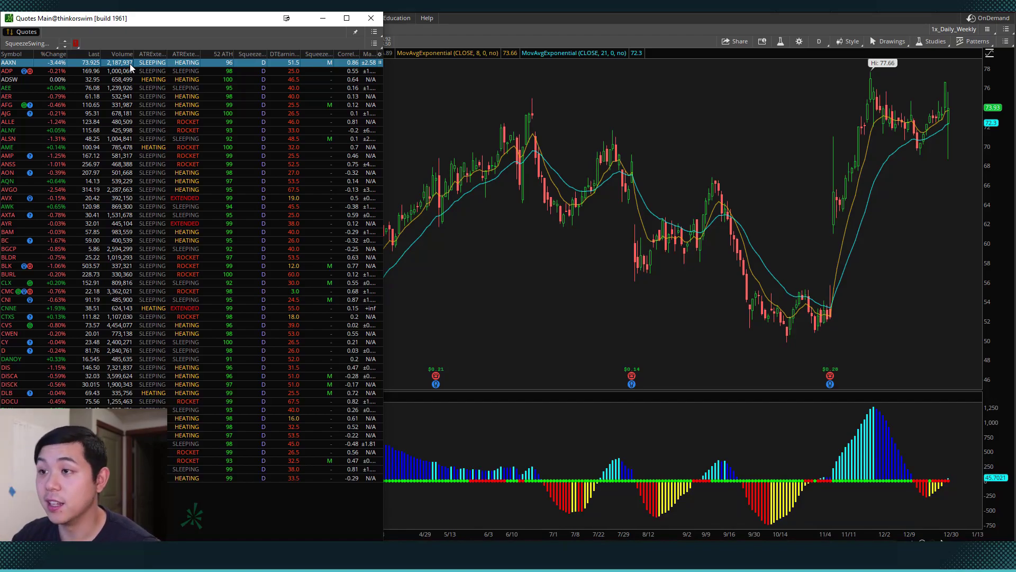
left_click_drag(199, 18, 624, 39)
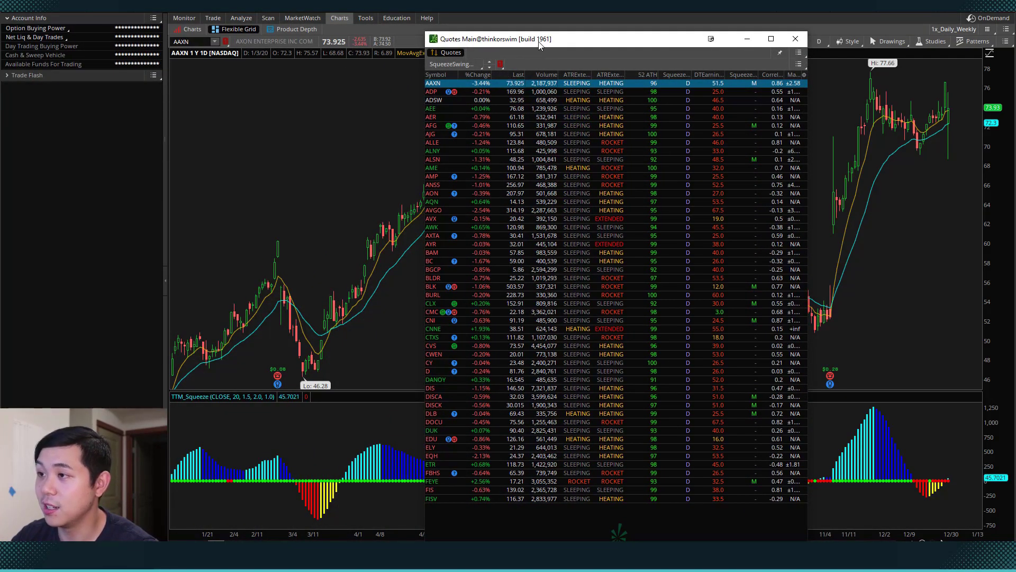
left_click_drag(572, 44, 140, 13)
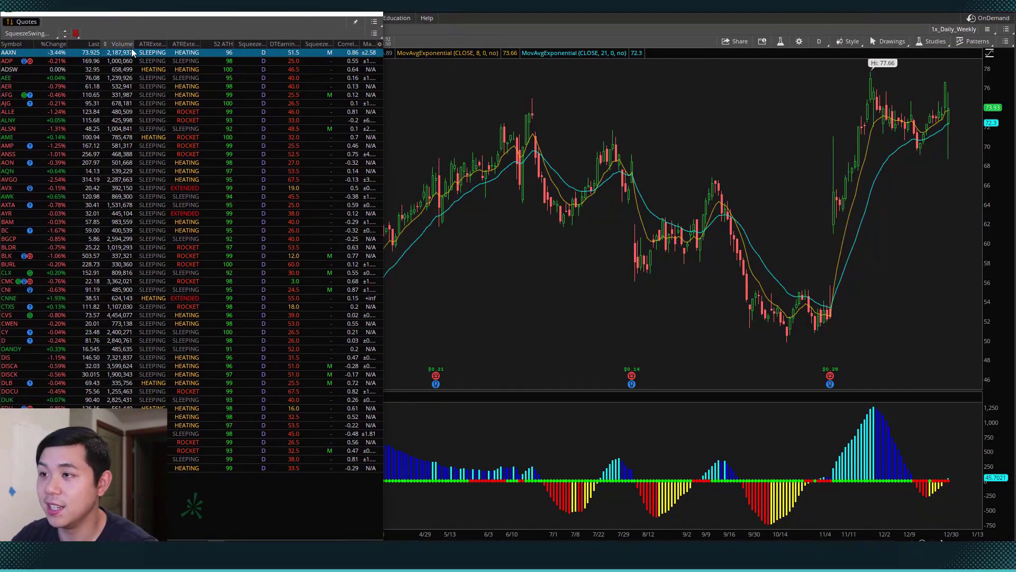
Step: Step five symbols down the watchlist on the linked chart, reaching CVS
key("Down")
key("Down")
key("Down")
key("Down")
key("Down")
key("Down")
key("Down")
key("Down")
key("Down")
key("Down")
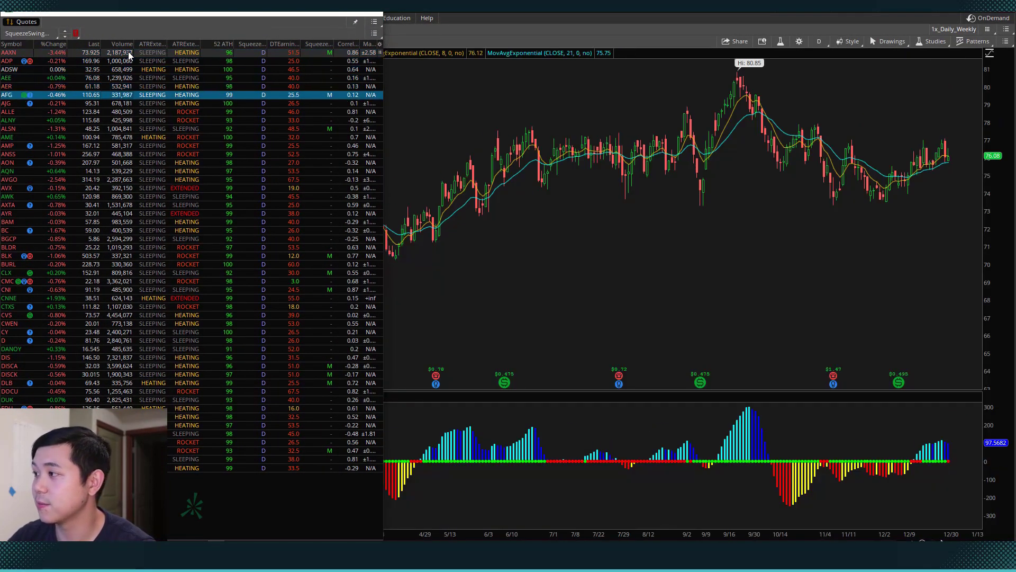
key("Down")
key("Down")
key("Down")
key("Down")
key("Down")
key("Down")
key("Down")
key("Down")
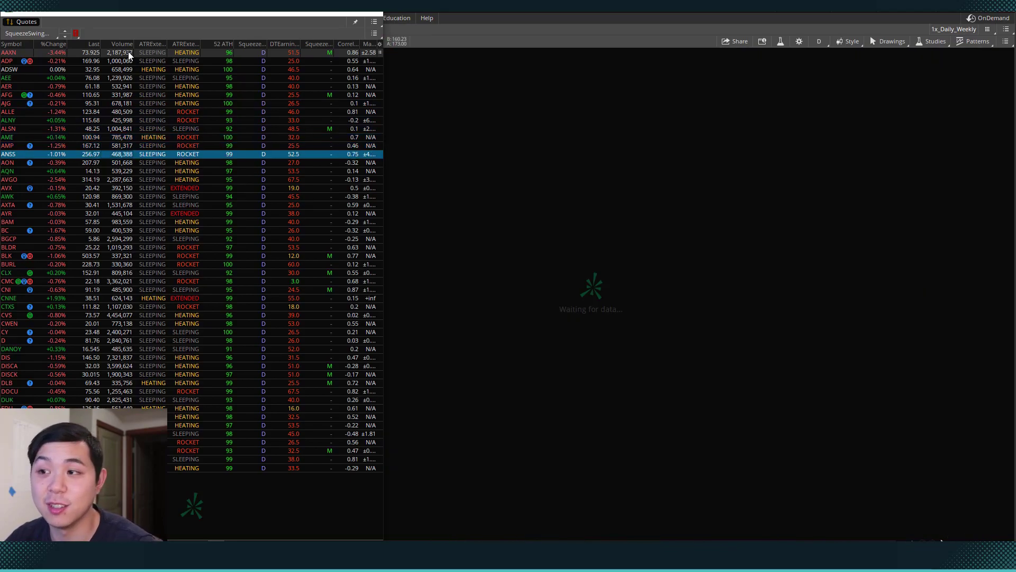
key("Down")
key("Down")
key("Down")
key("Down")
key("Down")
key("Down")
key("Down")
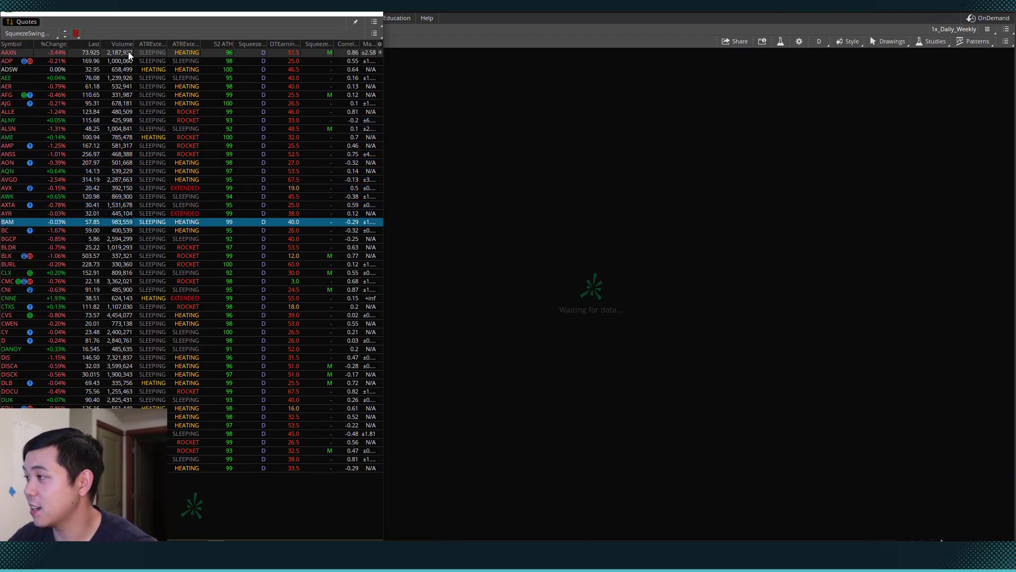
key("Down")
key("Down")
key("Down")
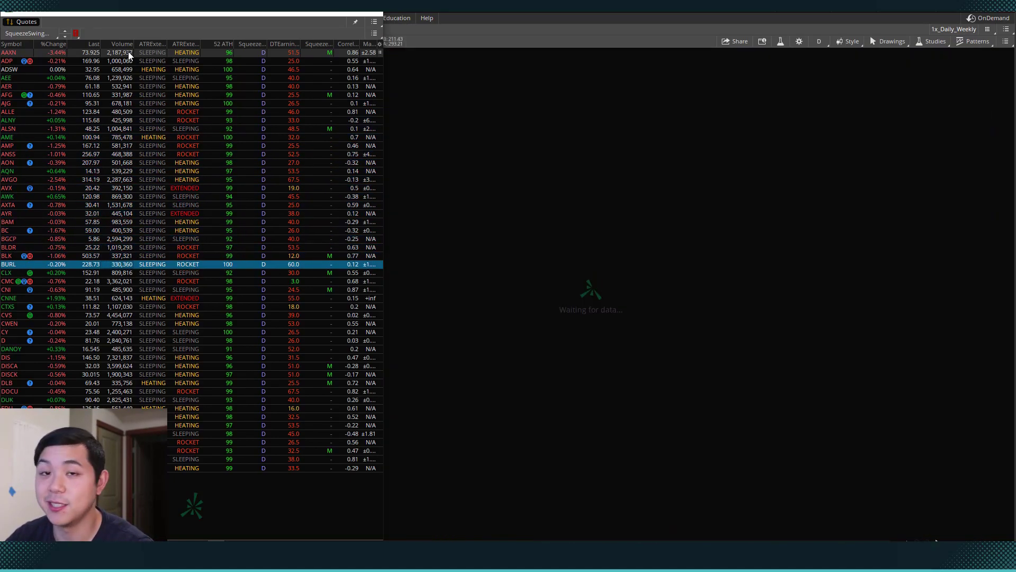
key("Down")
key("Down")
key("Down")
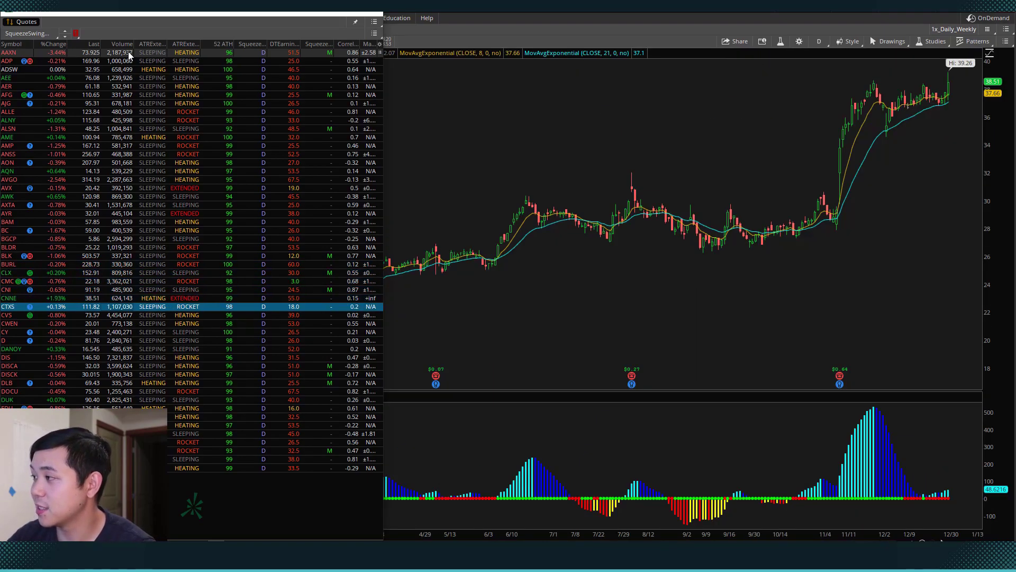